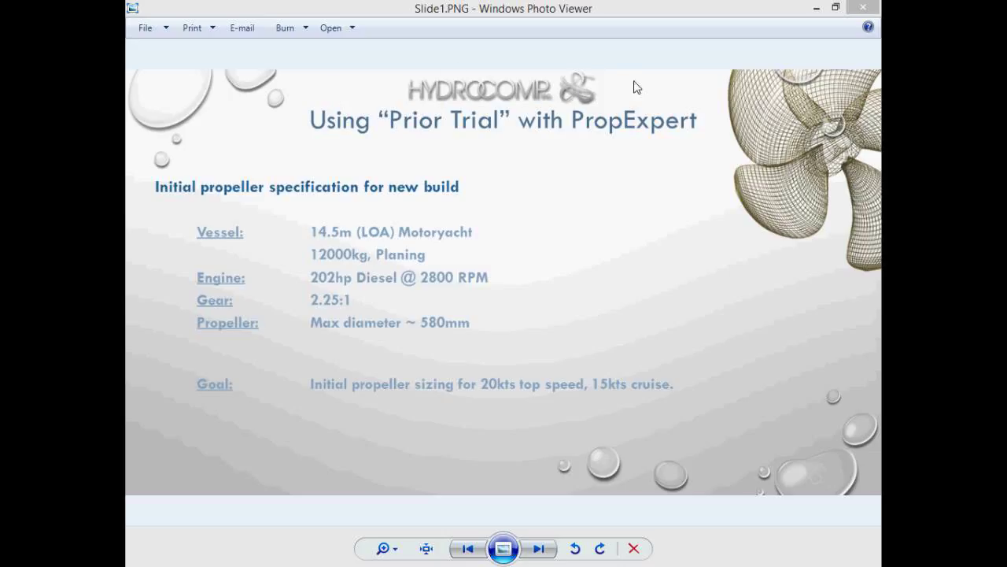
# Switch to HydroComp PropExpert, start a new blank project and set its power unit to hp.
pyautogui.click(816, 9)
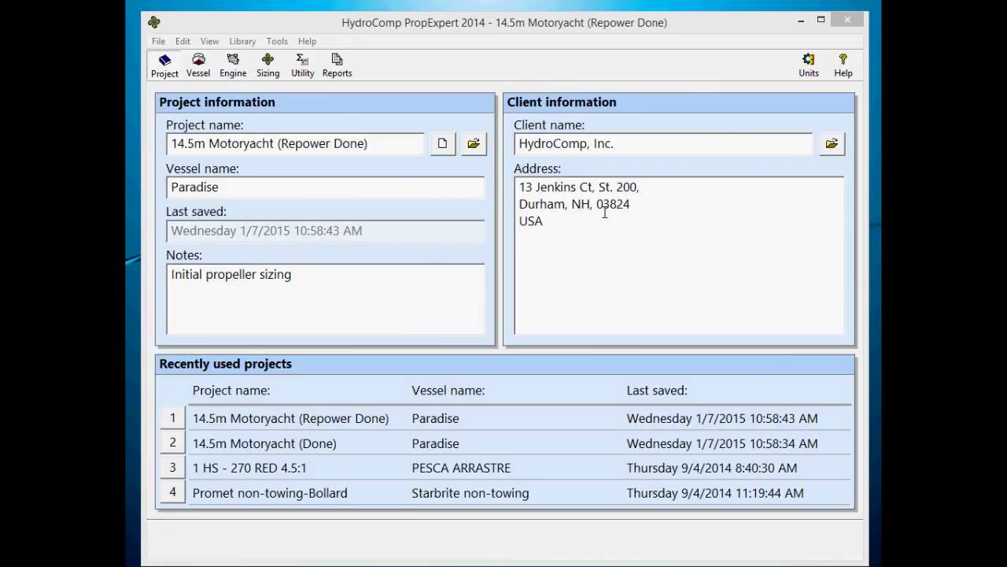
pyautogui.click(443, 144)
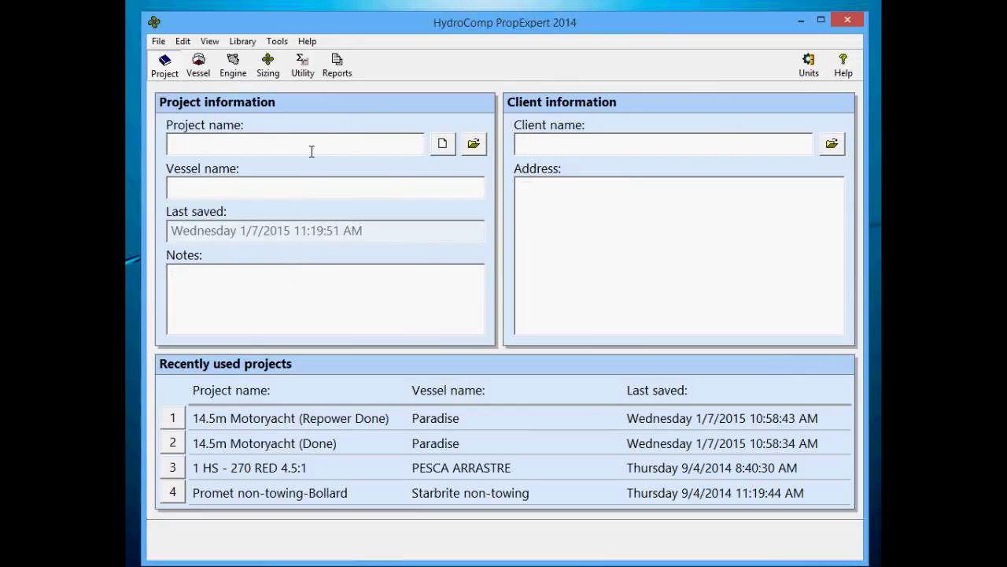
pyautogui.click(805, 63)
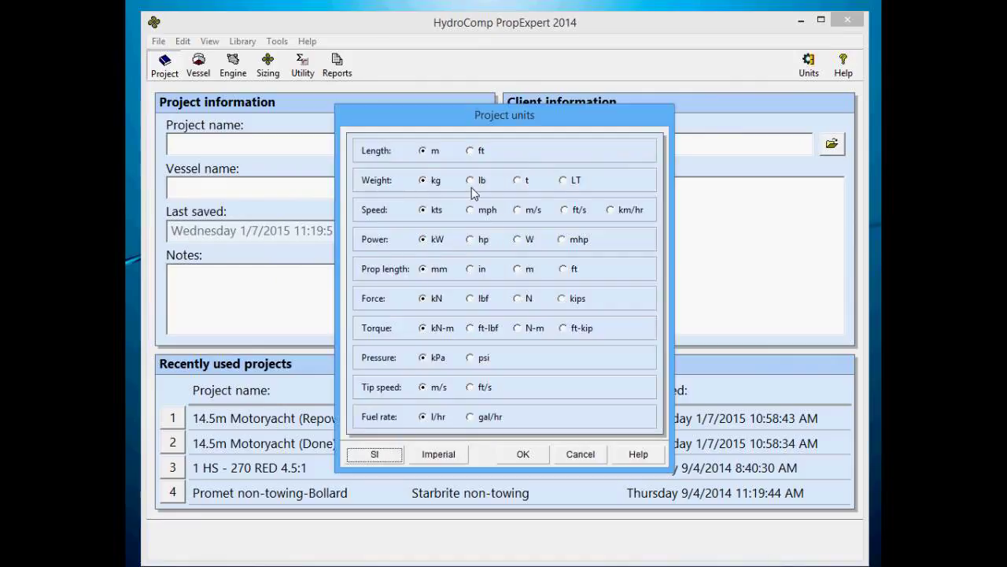
pyautogui.click(474, 241)
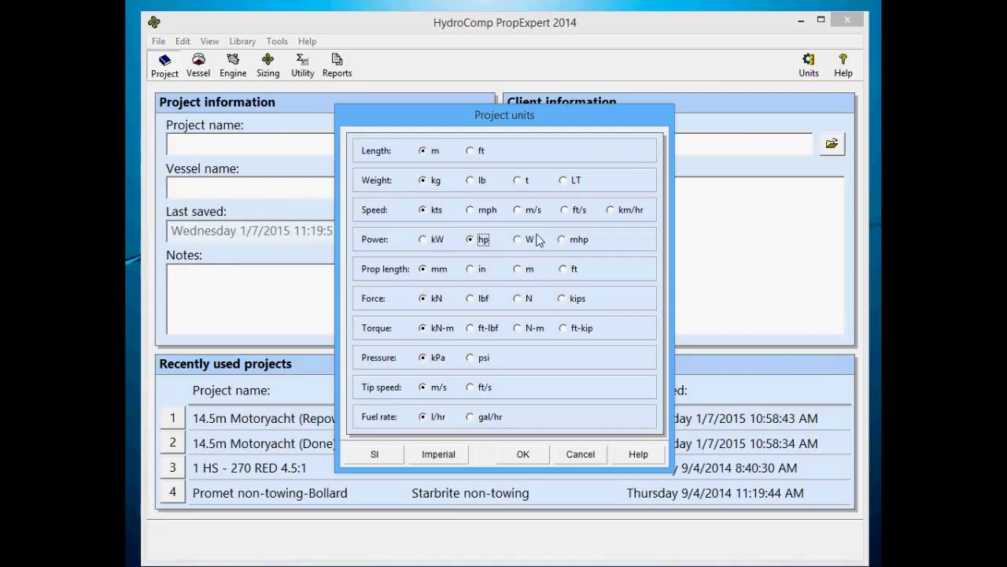
pyautogui.click(520, 454)
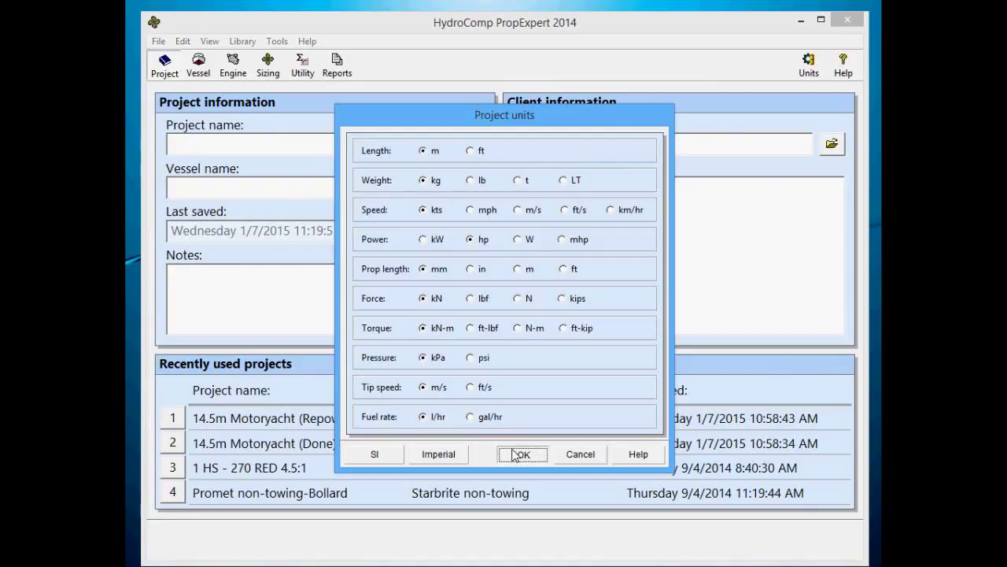
pyautogui.click(537, 455)
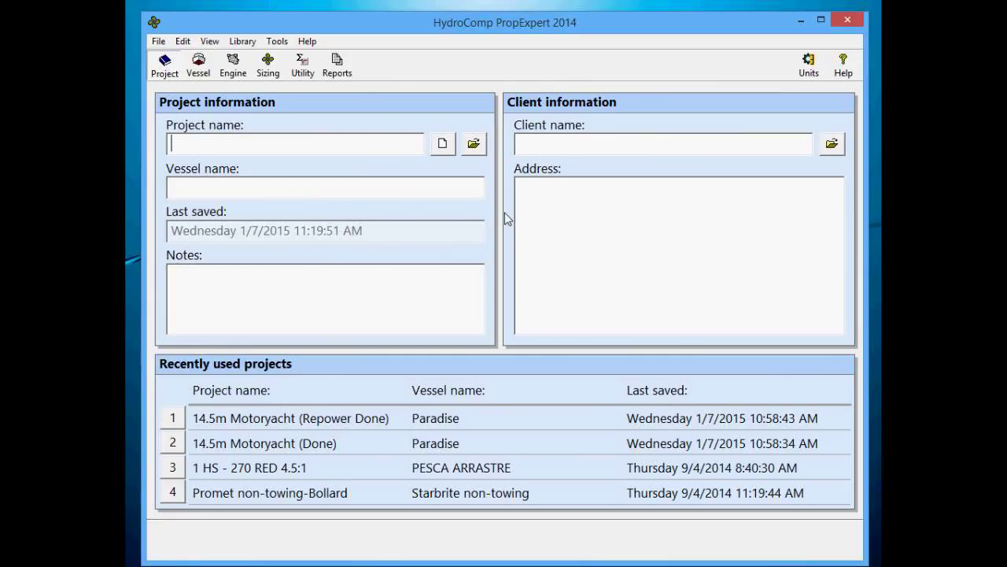
# Name the project 14.5m Motoryacht and the vessel Paradise, and start the project notes.
pyautogui.write('14.5m Motor')
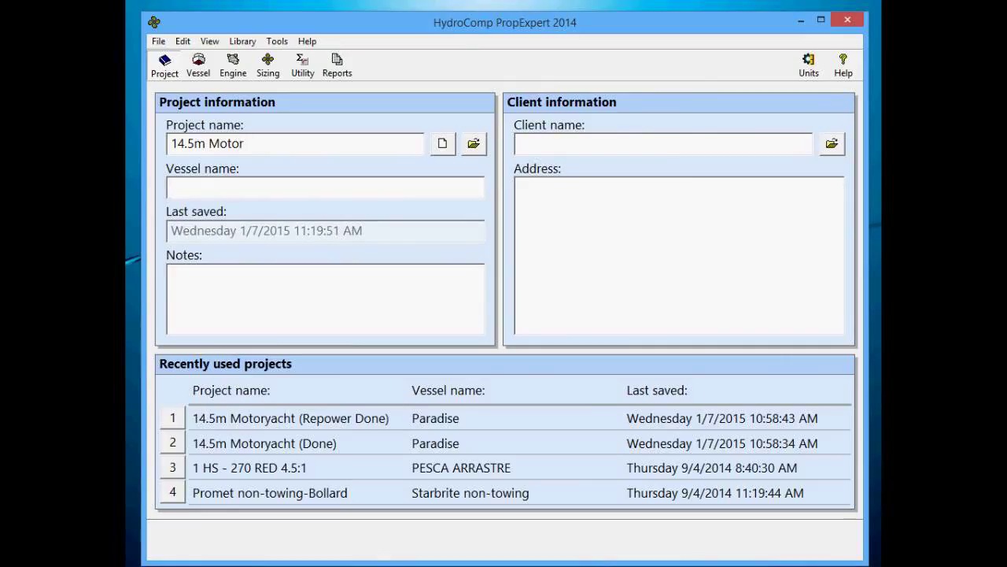
pyautogui.write('yacht')
pyautogui.press('Tab')
pyautogui.press('Tab')
pyautogui.press('Tab')
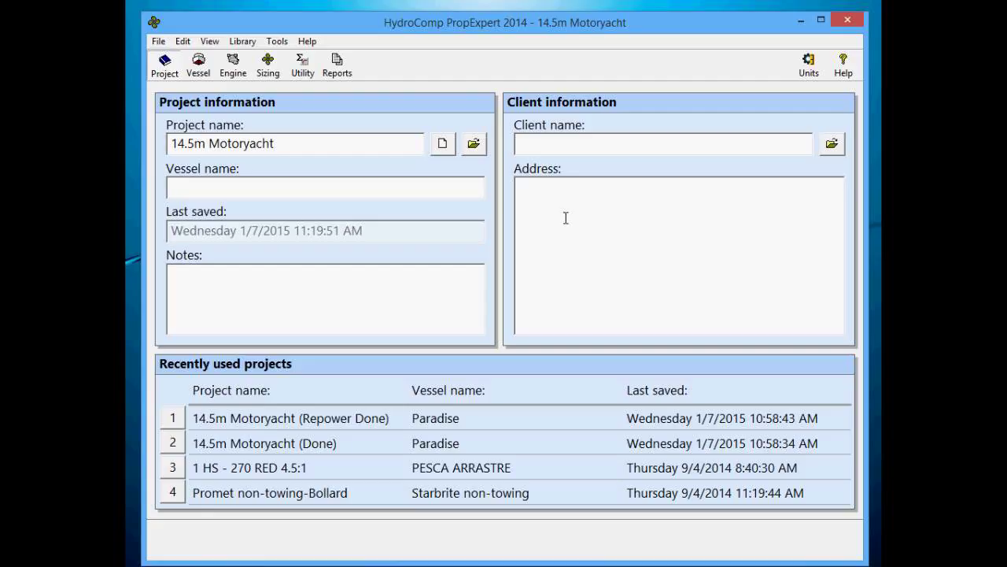
pyautogui.write('Paradise')
pyautogui.click(414, 310)
pyautogui.write('INIT')
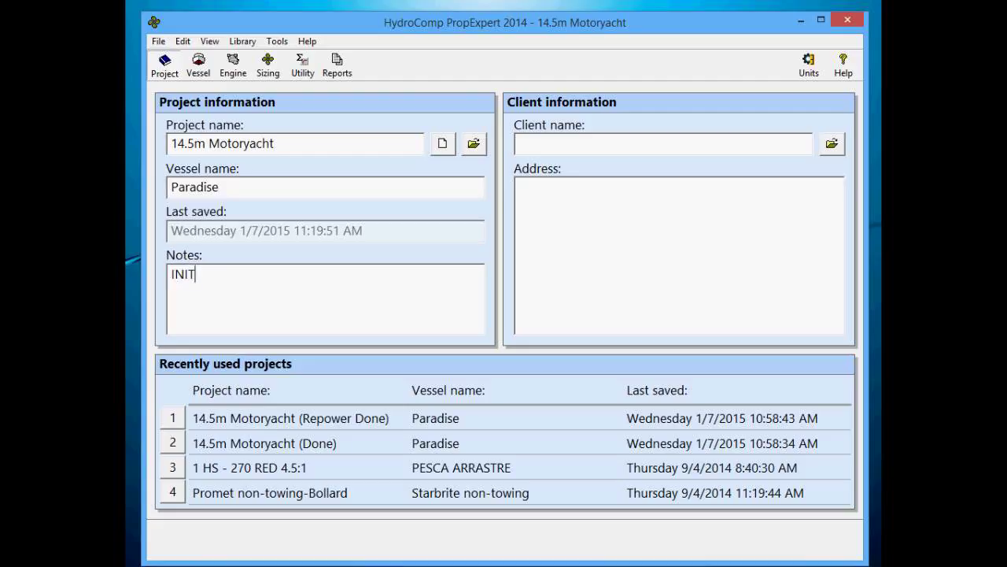
pyautogui.write('AL PROPELLER')
pyautogui.press('BackSpace')
pyautogui.press('BackSpace')
pyautogui.press('BackSpace')
pyautogui.press('BackSpace')
pyautogui.press('BackSpace')
pyautogui.press('BackSpace')
pyautogui.press('BackSpace')
pyautogui.press('BackSpace')
pyautogui.press('BackSpace')
pyautogui.press('BackSpace')
pyautogui.press('BackSpace')
pyautogui.press('BackSpace')
pyautogui.press('BackSpace')
pyautogui.press('BackSpace')
pyautogui.press('BackSpace')
pyautogui.press('BackSpace')
pyautogui.press('BackSpace')
# Enter the project note "Initial propeller sizing" and the client name HydroComp, Inc.
pyautogui.write('Initial propeller si')
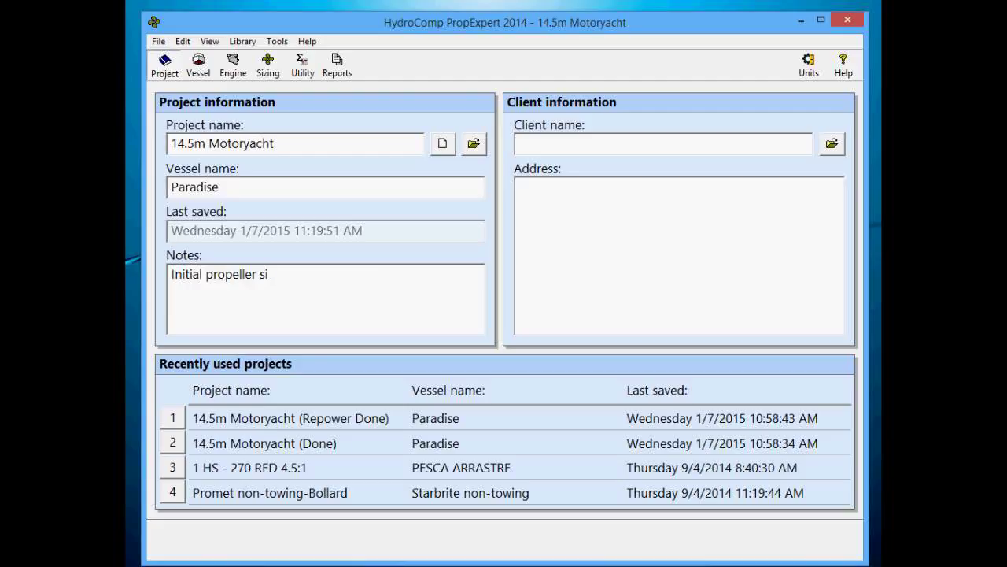
pyautogui.write('zing')
pyautogui.press('Tab')
pyautogui.write('HydroComp, I')
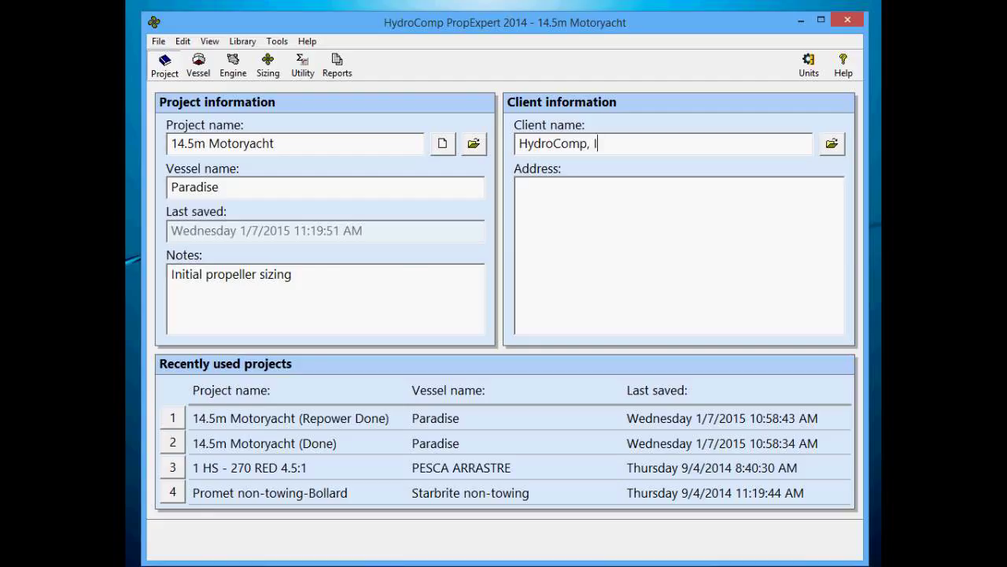
pyautogui.write('nc.')
# Fill in the client's postal address on three lines: street and suite, town and postal code, country.
pyautogui.press('Tab')
pyautogui.press('Tab')
pyautogui.write('13 Jenkins Ct')
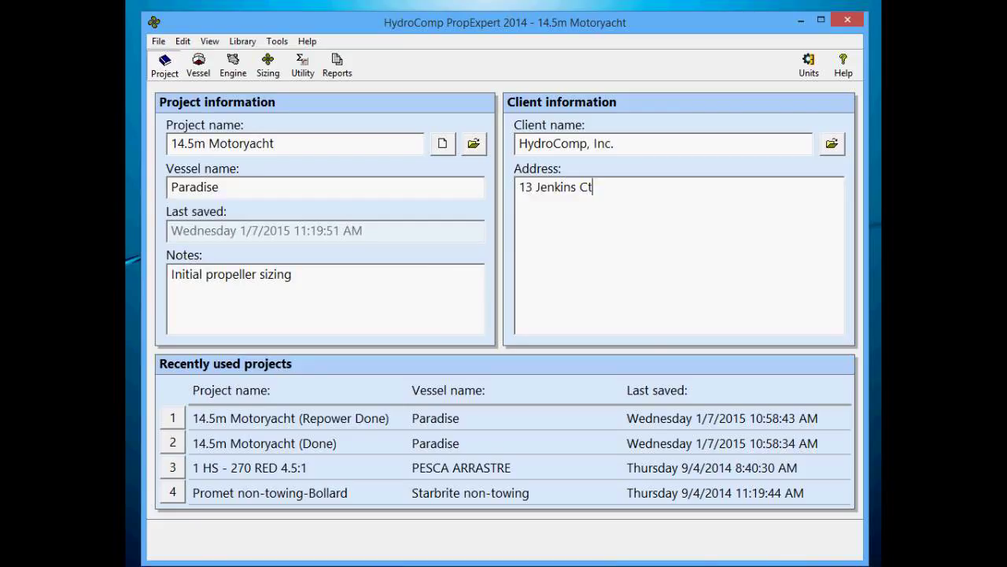
pyautogui.write(', St. 200')
pyautogui.press('Return')
pyautogui.write('Durham N')
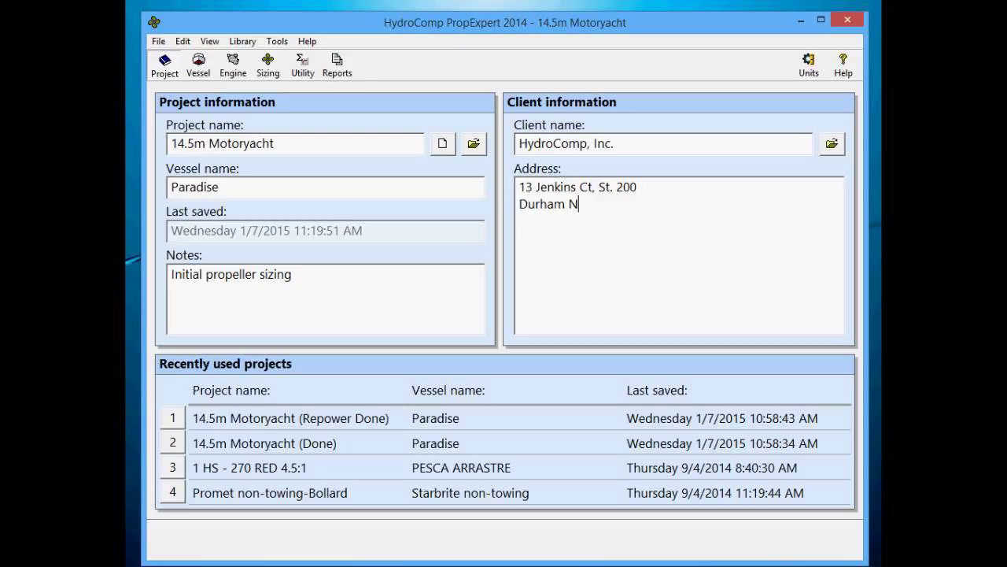
pyautogui.write('H, 03801')
pyautogui.press('Return')
pyautogui.write('USA')
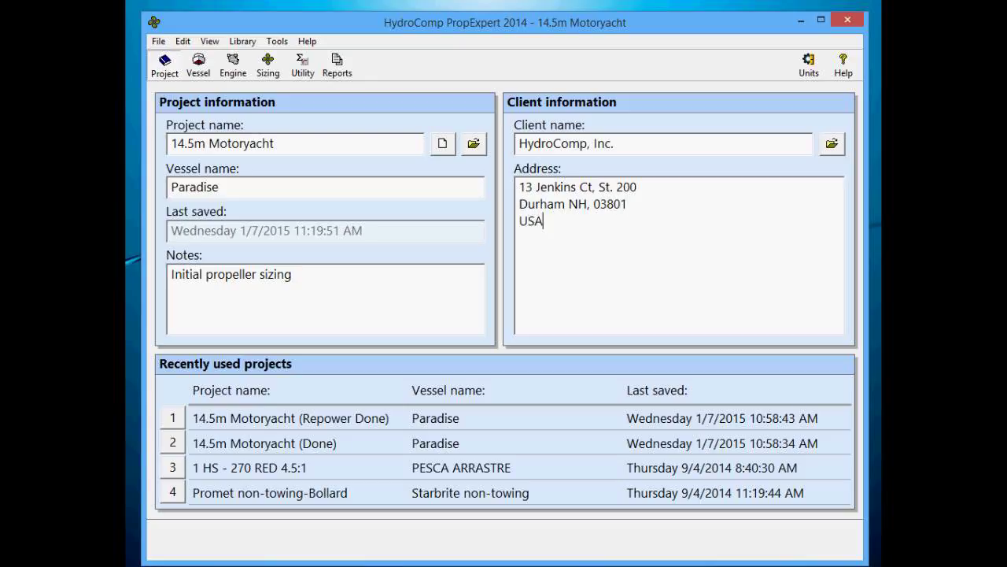
# Set the vessel type to Planing and the number of propellers to 2.
pyautogui.click(195, 66)
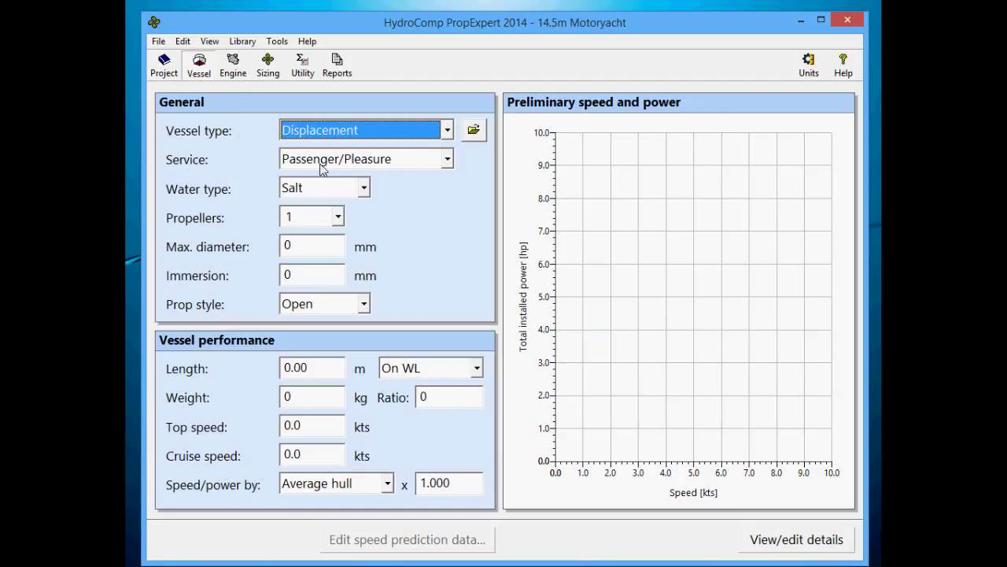
pyautogui.click(407, 135)
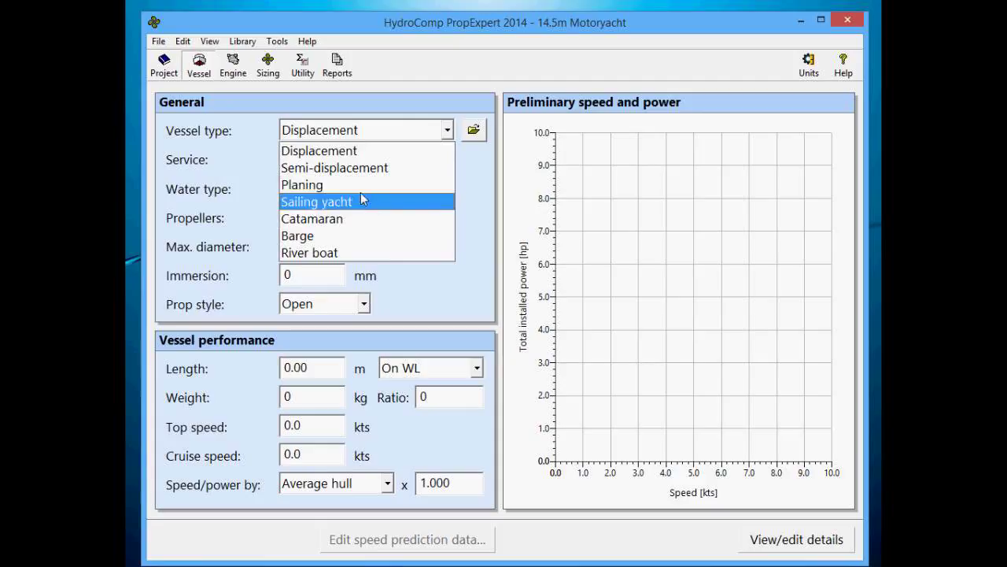
pyautogui.click(360, 186)
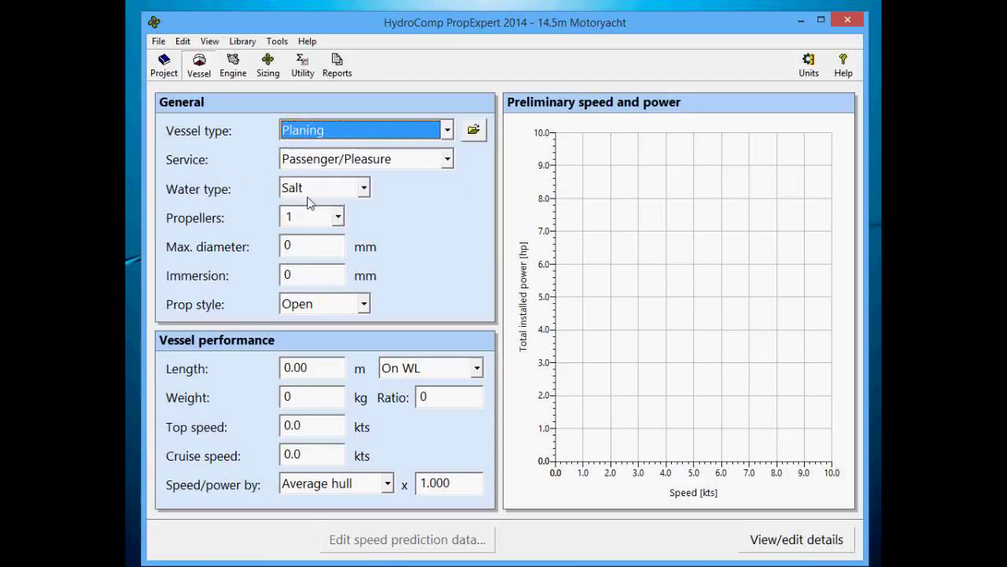
pyautogui.click(310, 217)
pyautogui.click(310, 251)
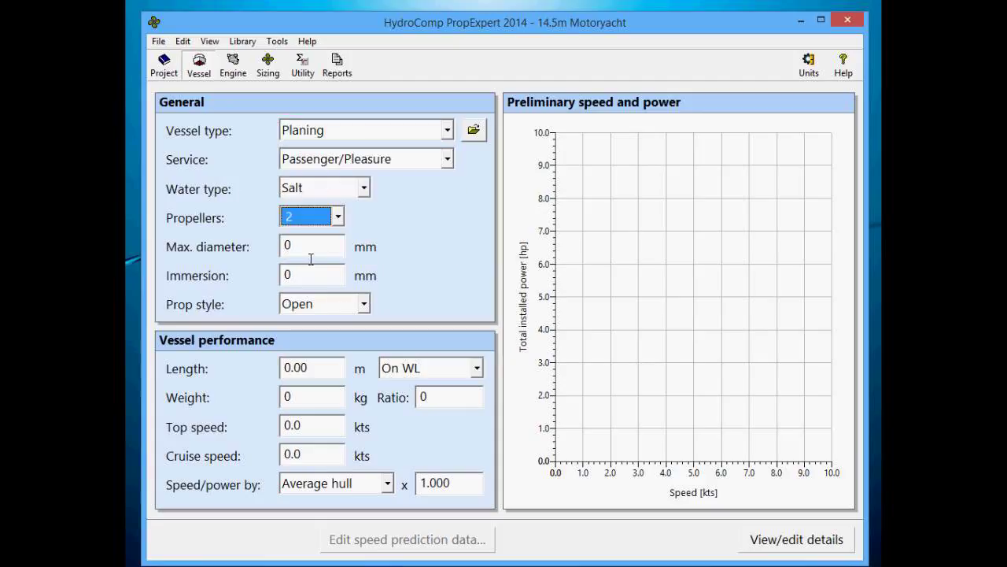
# Set the propeller's maximum diameter to 580 mm and its immersion to 700 mm.
pyautogui.press('Tab')
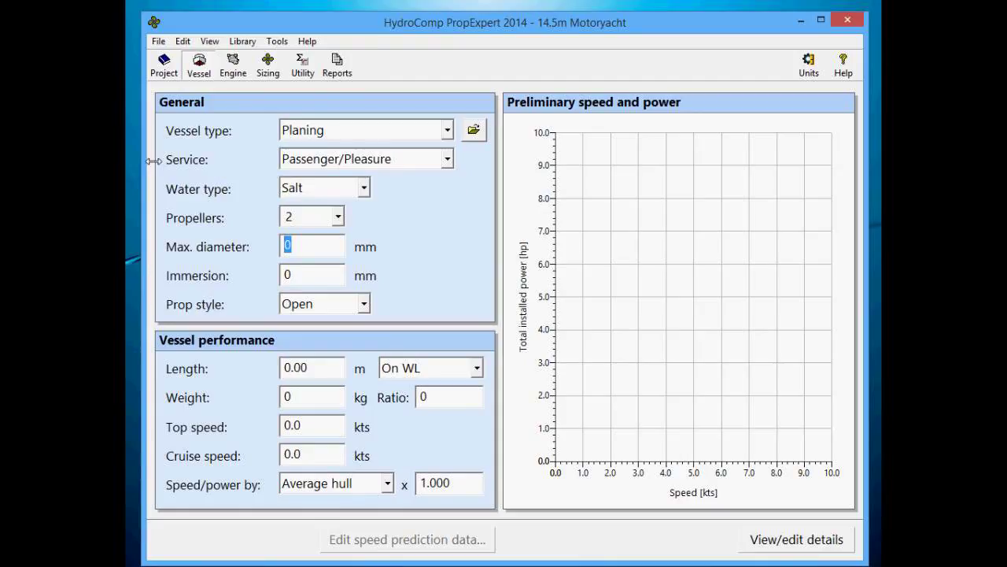
pyautogui.write('580')
pyautogui.press('Tab')
pyautogui.write('790')
pyautogui.press('BackSpace')
pyautogui.press('BackSpace')
pyautogui.write('00')
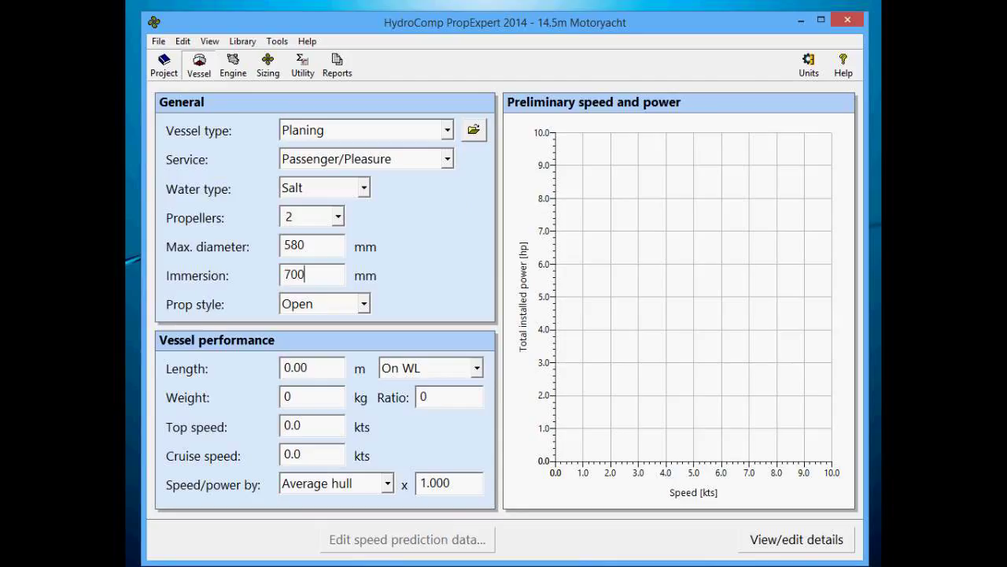
pyautogui.press('Tab')
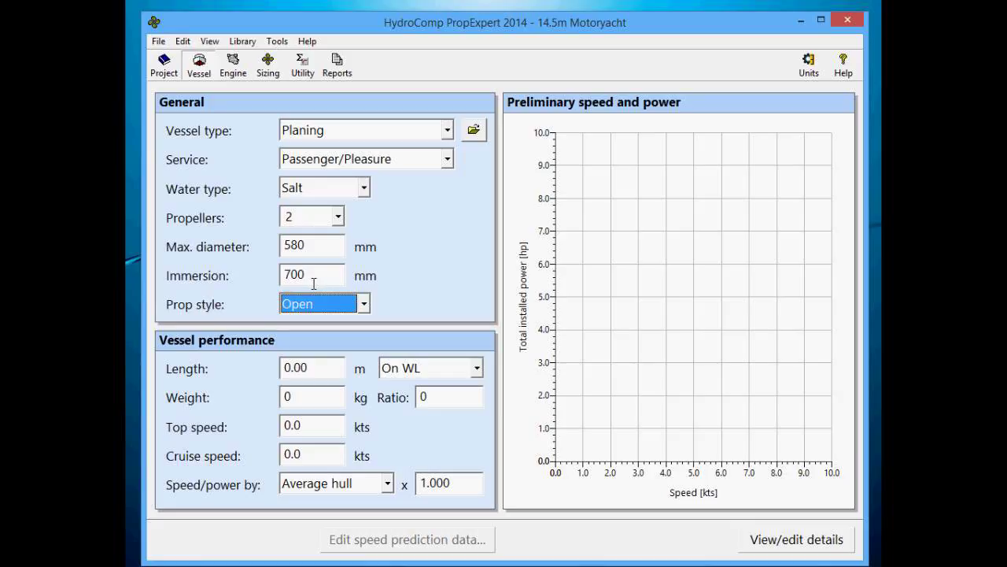
# Set the vessel length to 14.5 m Overall and the weight to 12000 kg.
pyautogui.doubleClick(327, 368)
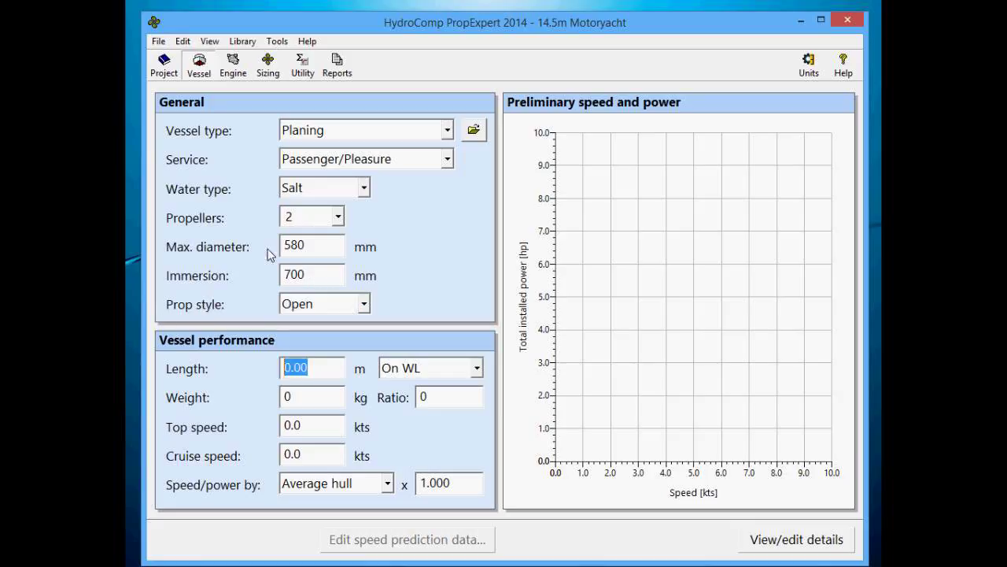
pyautogui.write('14.5')
pyautogui.press('Tab')
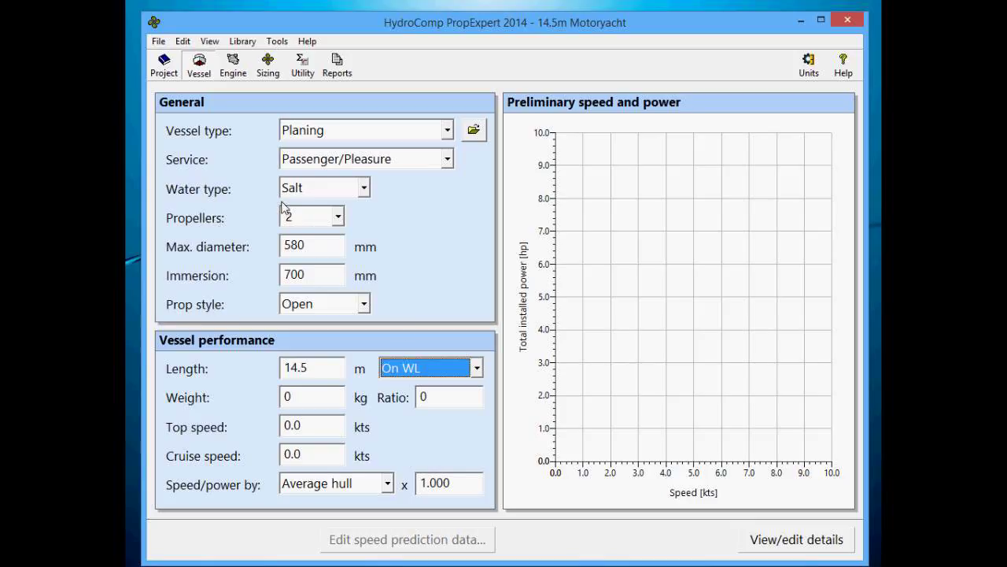
pyautogui.click(398, 371)
pyautogui.click(406, 406)
pyautogui.press('Tab')
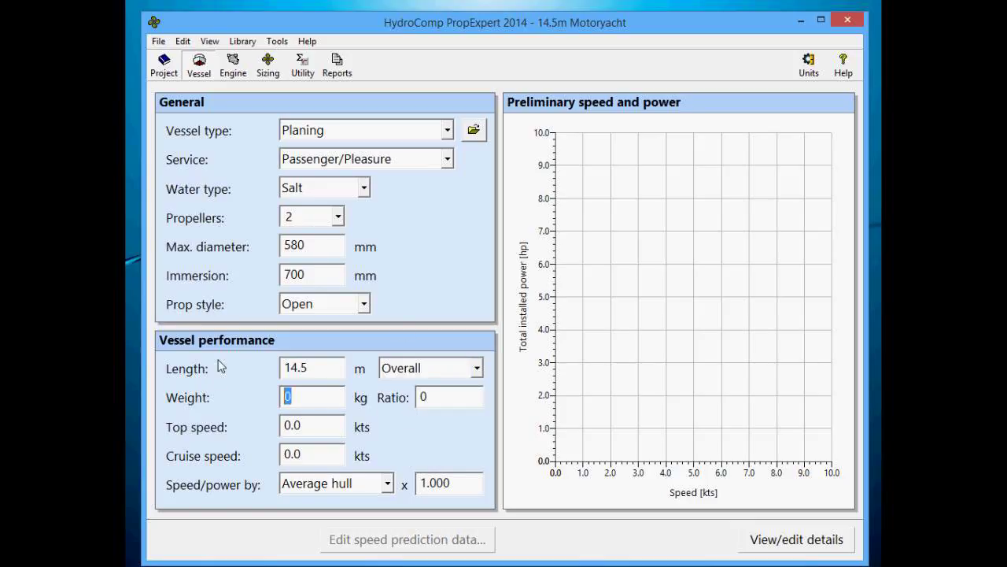
pyautogui.write('12000')
pyautogui.press('Tab')
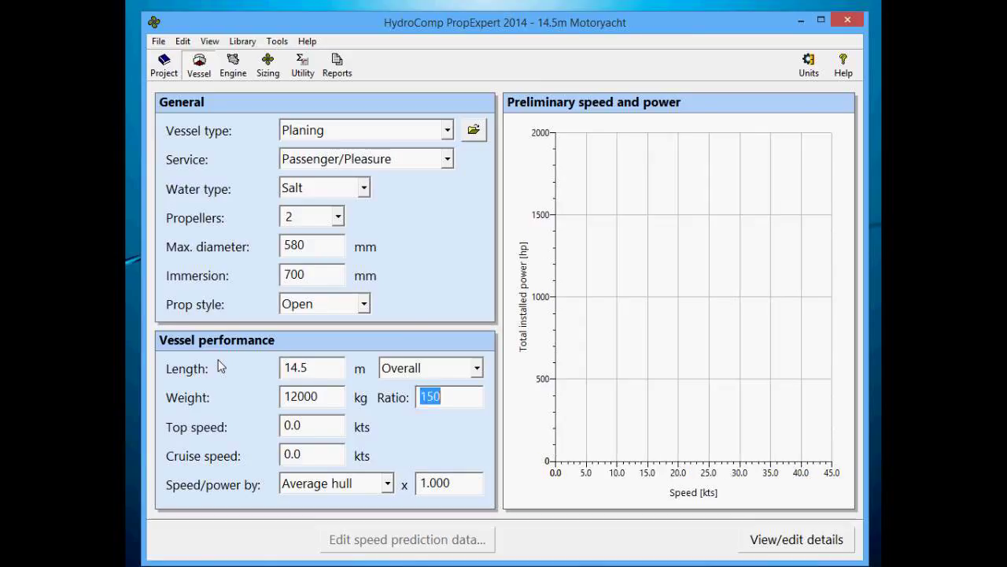
# Set the vessel's top speed to 20 kts and its cruise speed to 15 kts.
pyautogui.press('Tab')
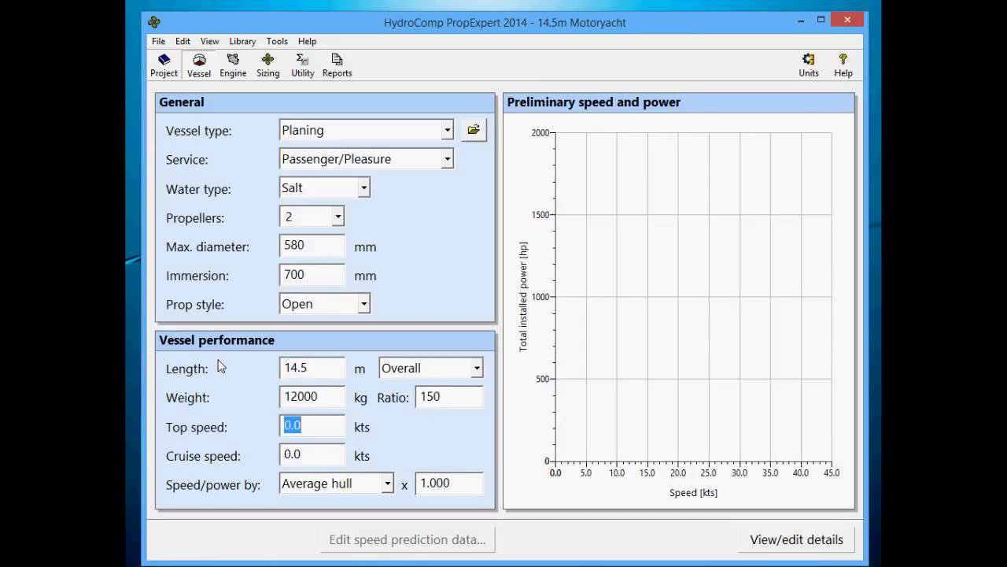
pyautogui.write('20')
pyautogui.press('Tab')
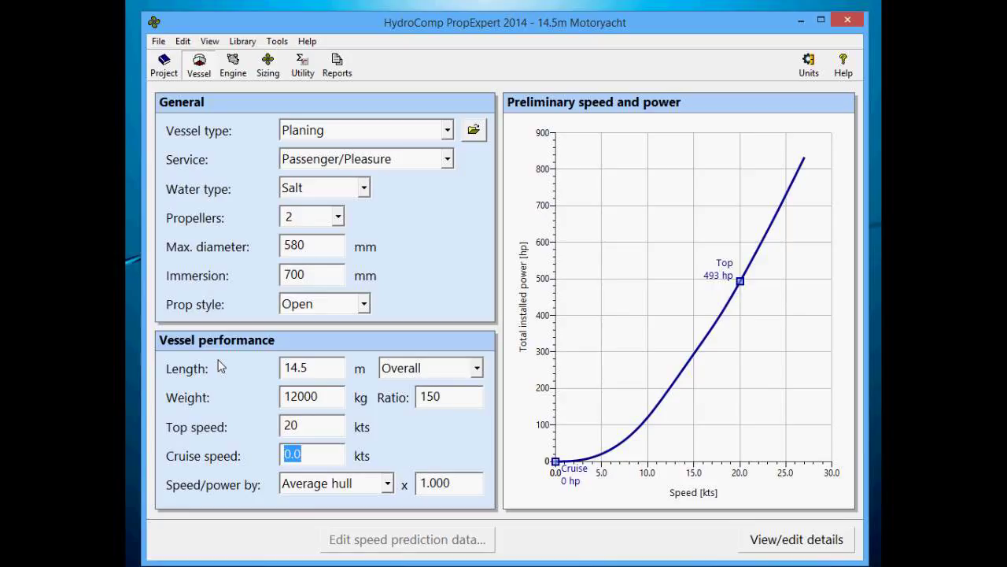
pyautogui.write('15')
pyautogui.press('Tab')
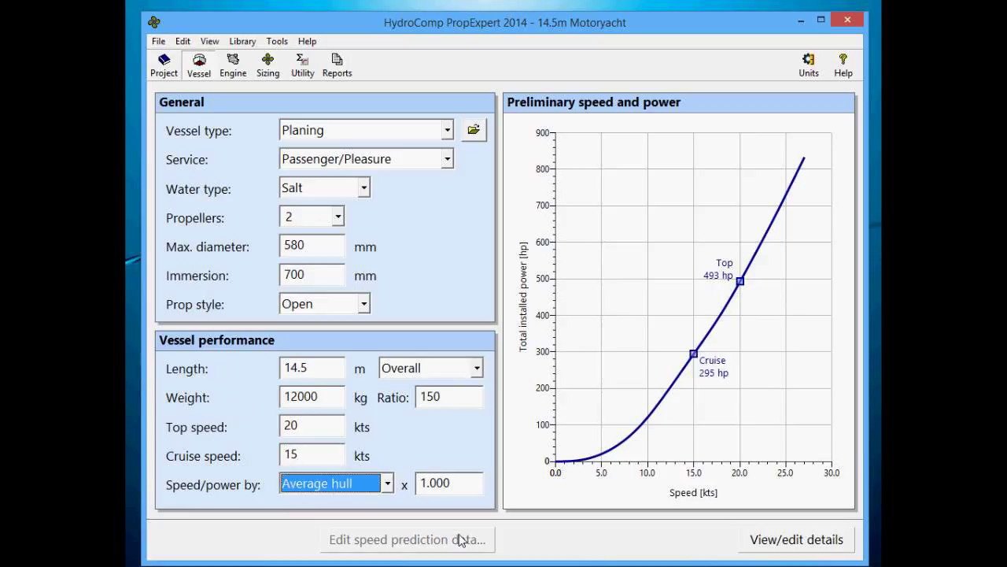
# Set the multiplier for the Average hull speed/power prediction to 0.900.
pyautogui.press('Tab')
pyautogui.write('0')
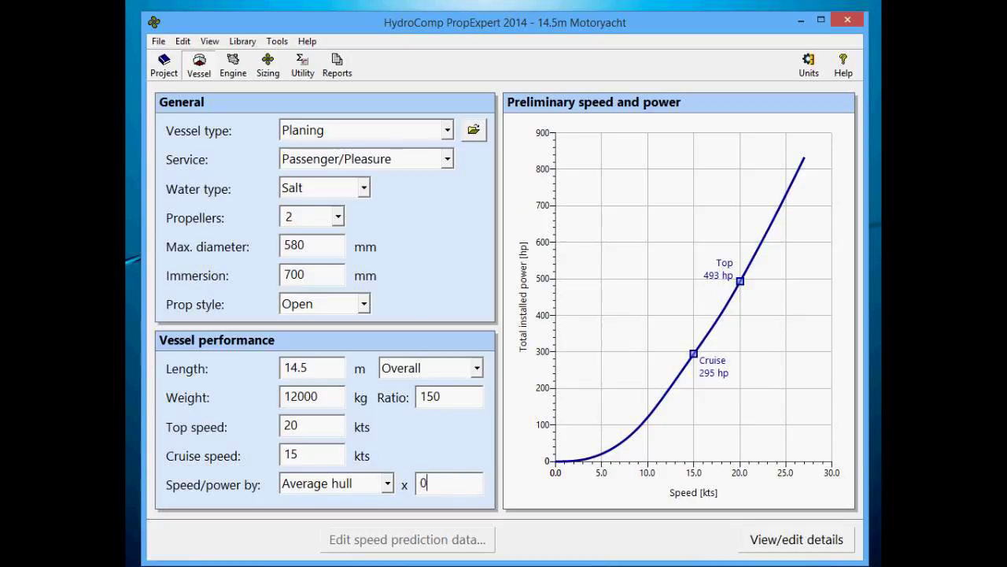
pyautogui.write('.900')
# Define the engine model as Generic Diesel with a rated power of 202 hp at 2800 RPM.
pyautogui.click(234, 63)
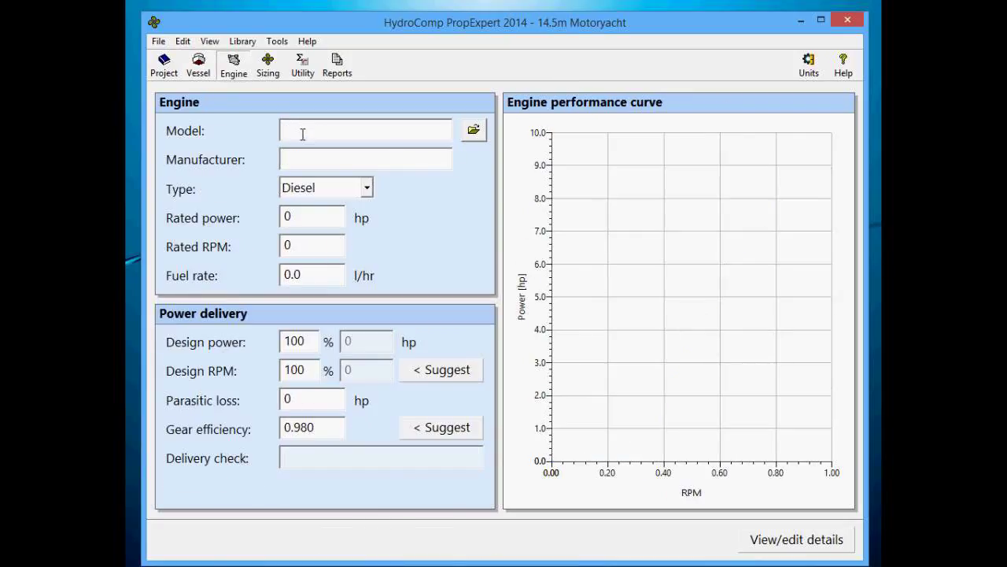
pyautogui.write('Generic Diesel')
pyautogui.press('Tab')
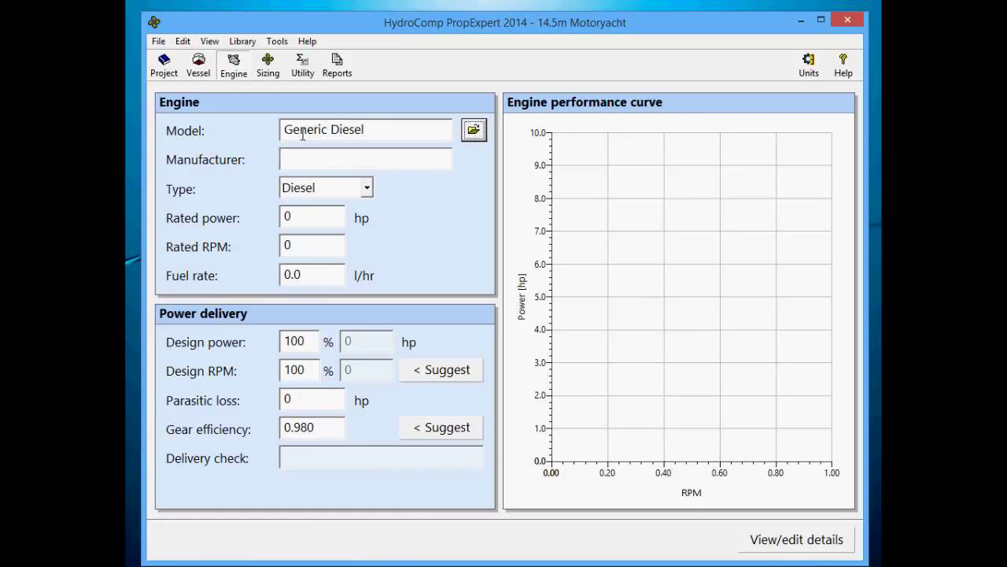
pyautogui.press('Tab')
pyautogui.press('Tab')
pyautogui.press('Tab')
pyautogui.write('202')
pyautogui.press('Tab')
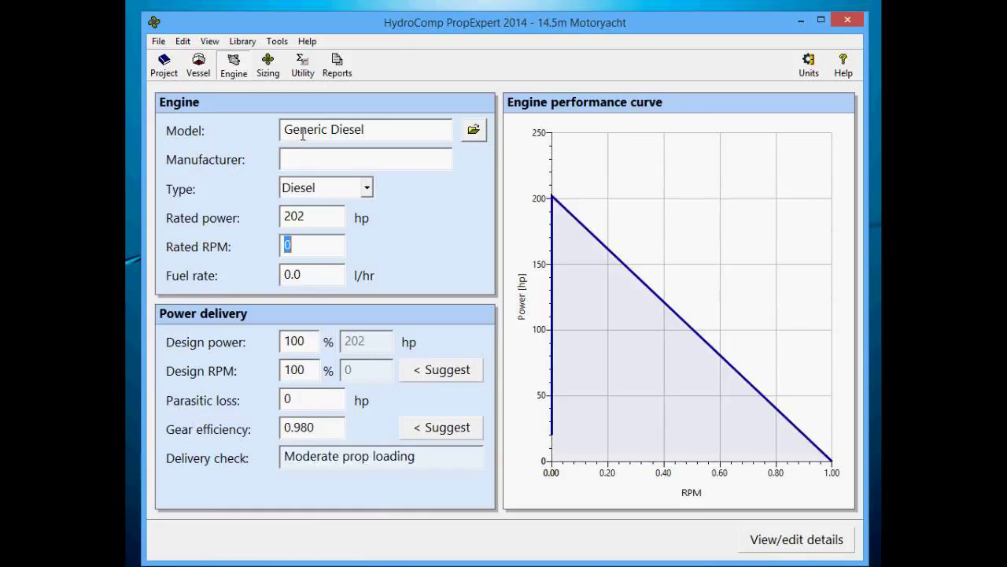
pyautogui.write('2800')
pyautogui.press('Tab')
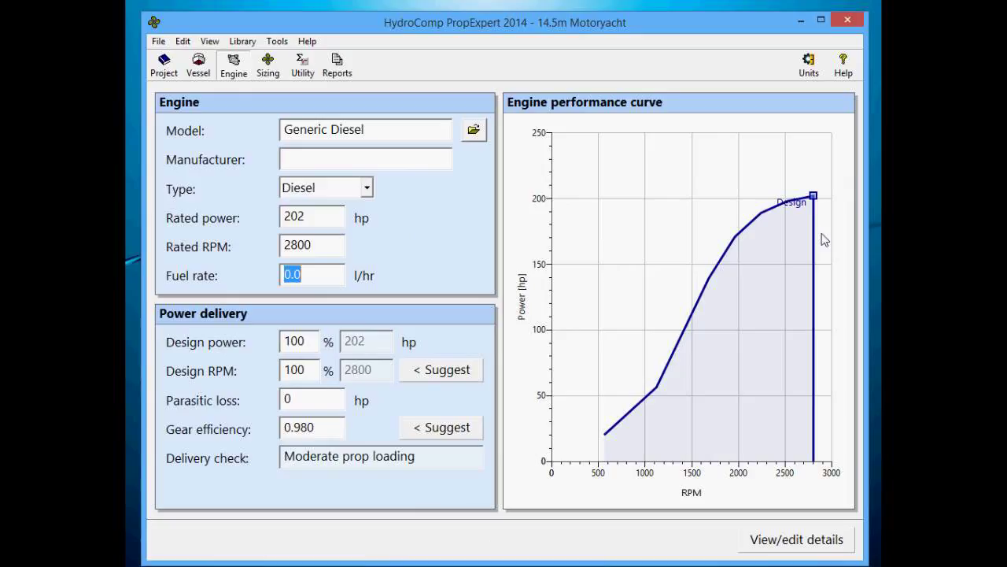
# Set the source of the engine performance curve data to User defined.
pyautogui.click(801, 539)
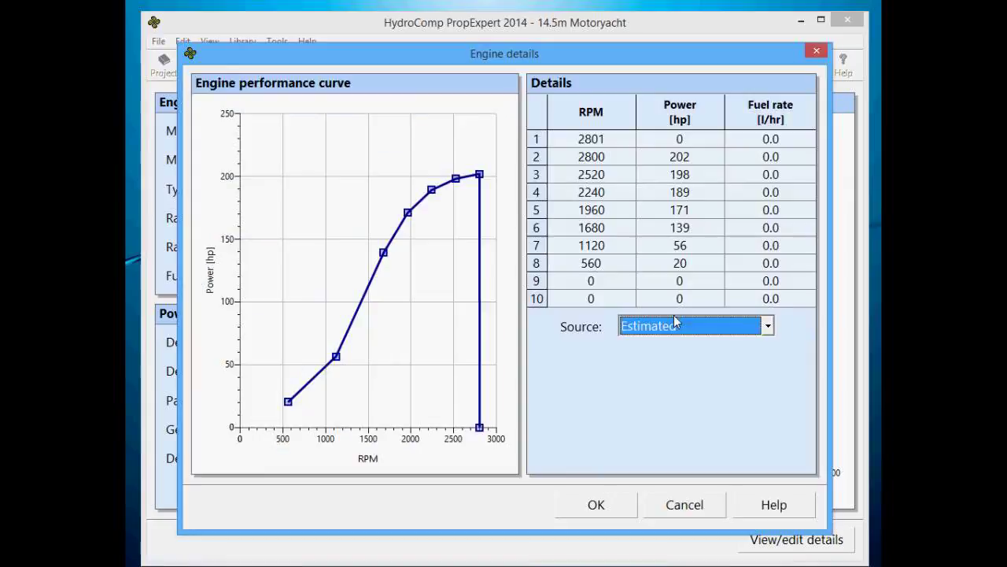
pyautogui.click(669, 324)
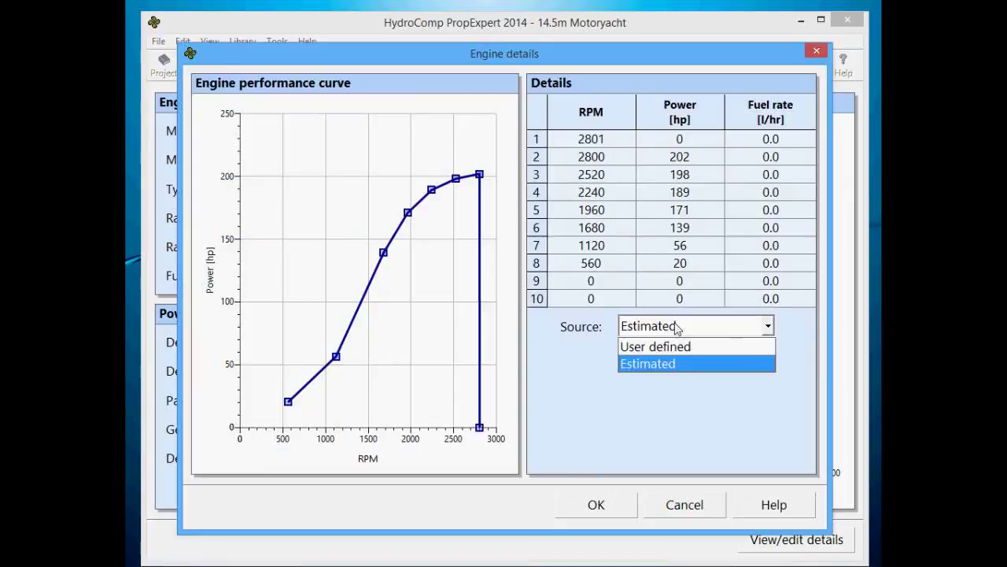
pyautogui.click(675, 343)
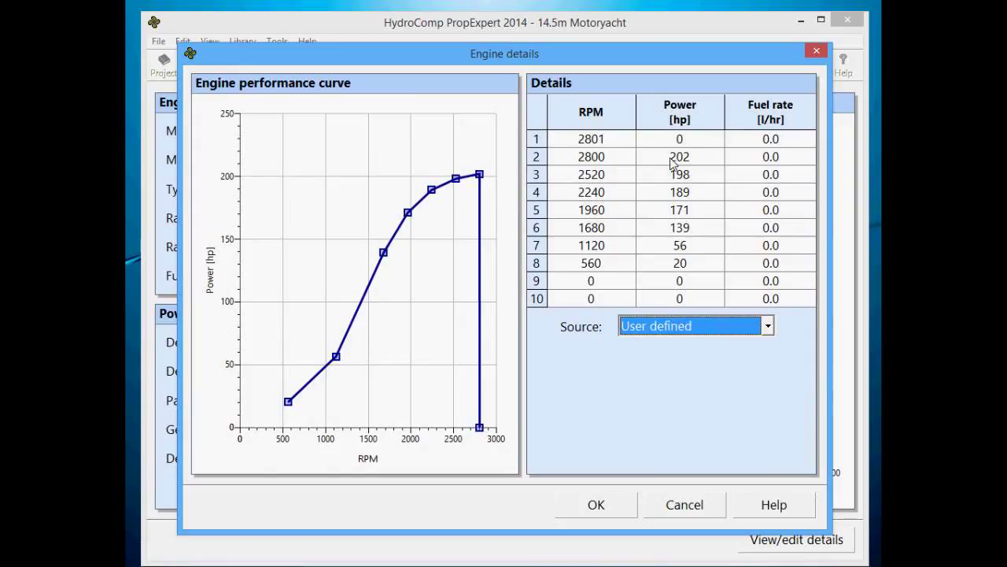
pyautogui.click(612, 507)
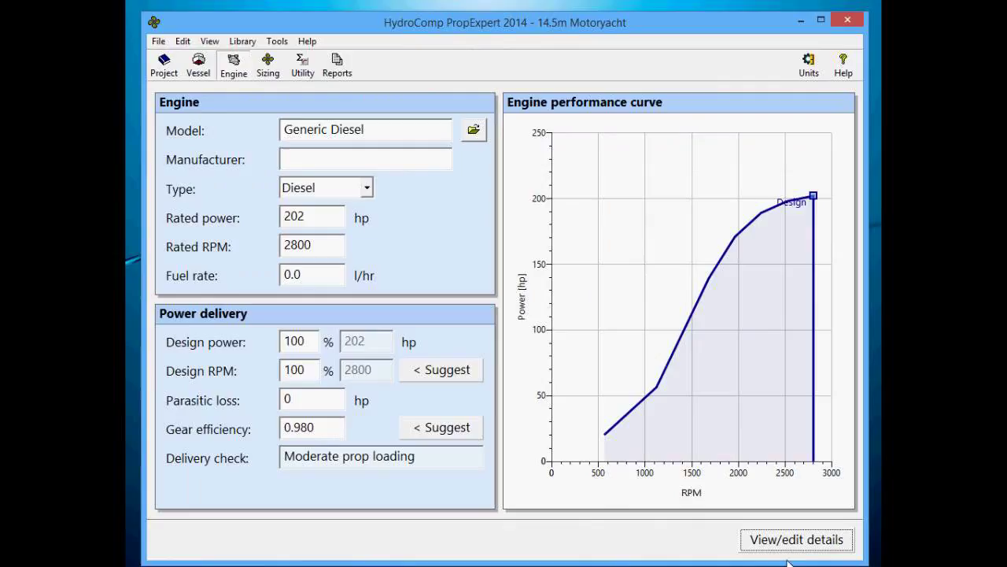
# Switch the engine performance curve's data source back to Estimated.
pyautogui.click(794, 540)
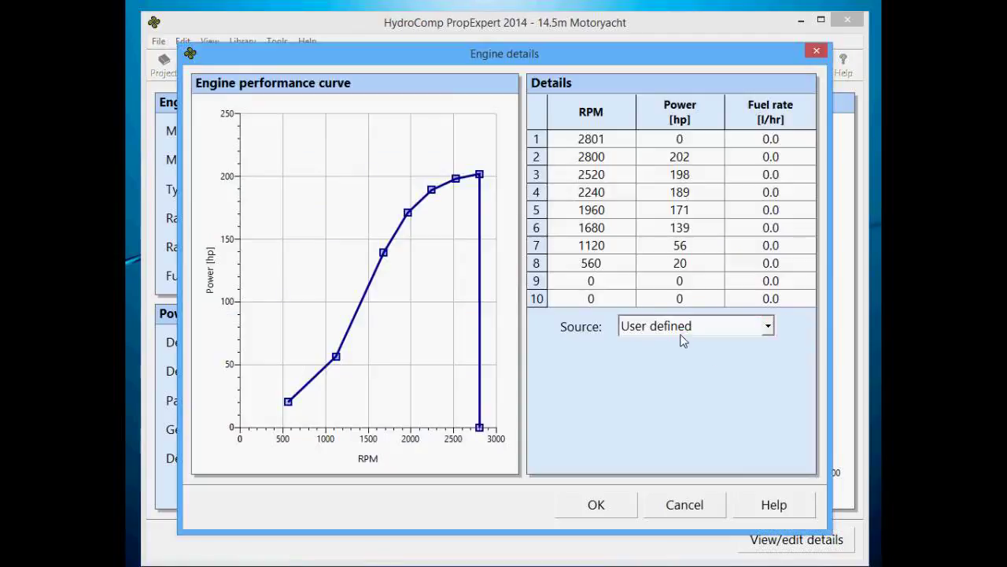
pyautogui.click(681, 329)
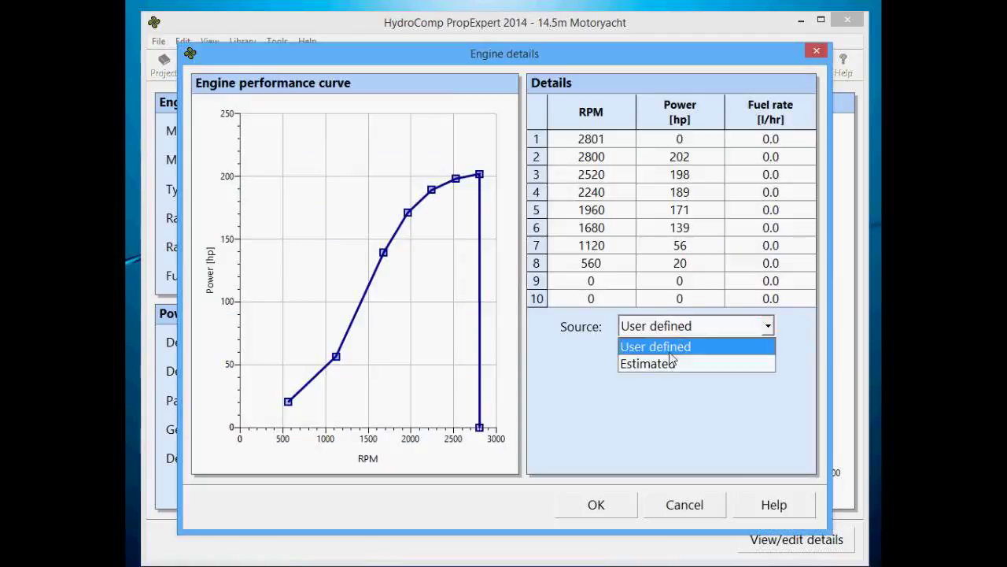
pyautogui.click(666, 364)
pyautogui.click(590, 505)
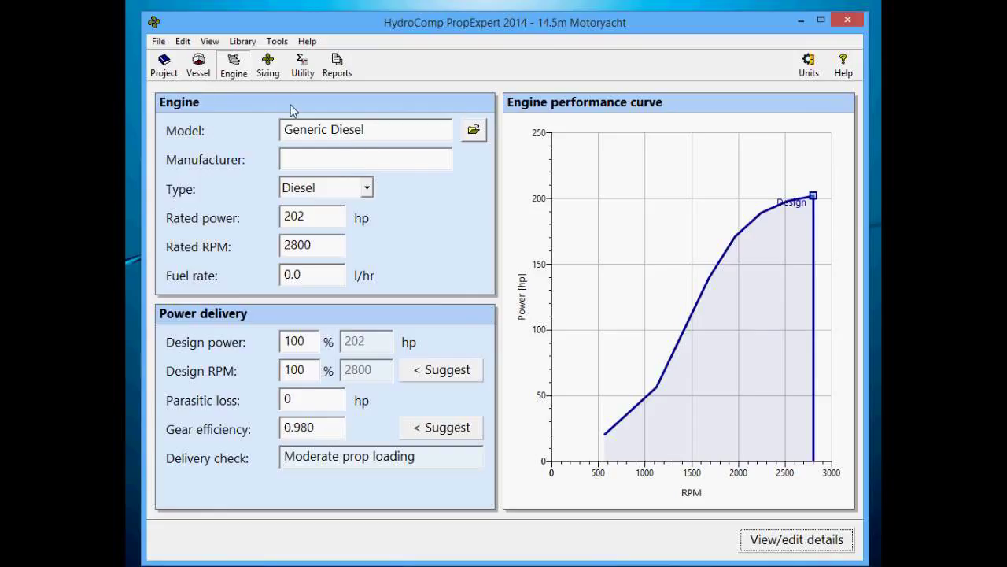
# Set the propeller sizing's gear ratio to a kept value of 2.25 and build the sizing calculation.
pyautogui.click(269, 69)
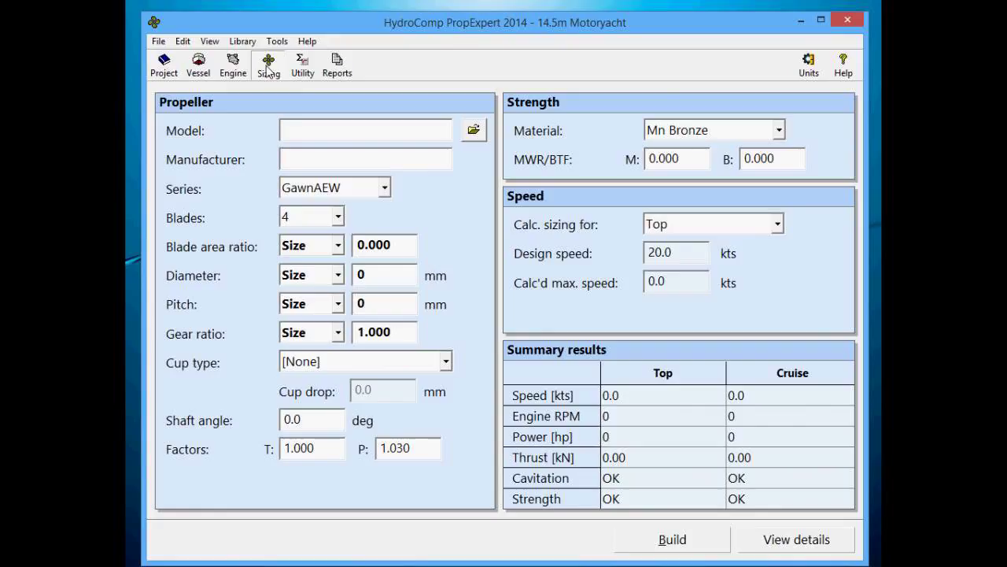
pyautogui.click(398, 333)
pyautogui.write('2.25')
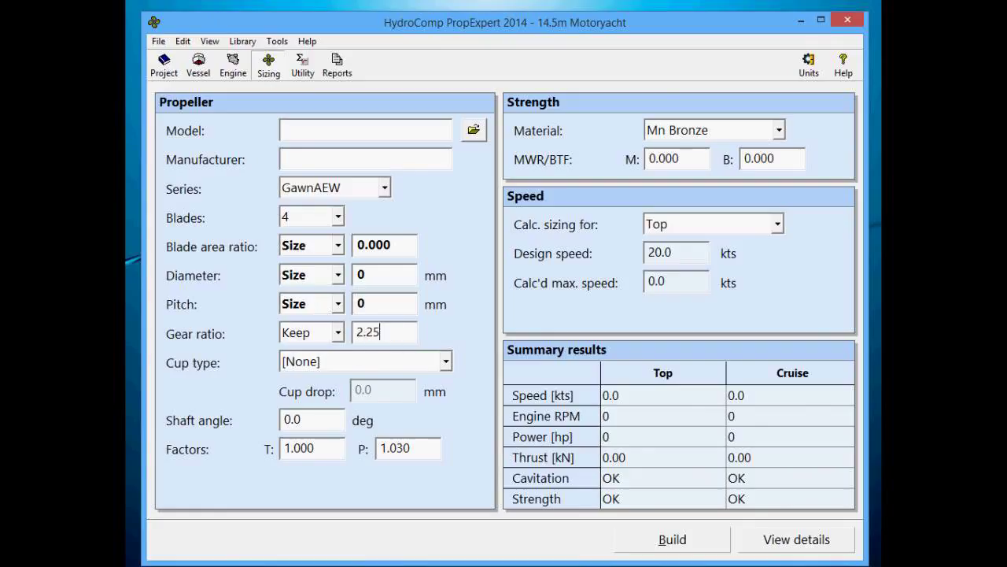
pyautogui.press('Tab')
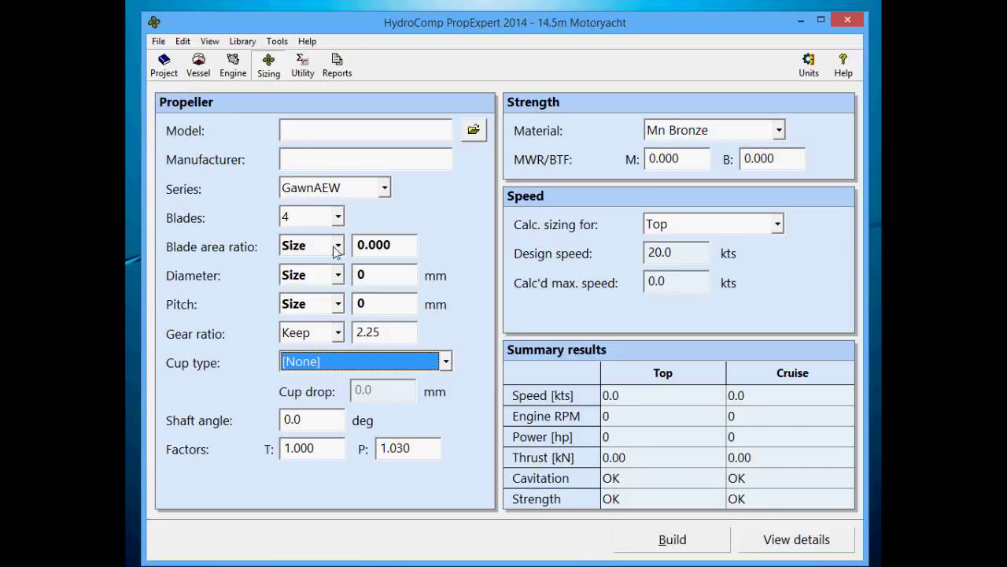
pyautogui.click(667, 540)
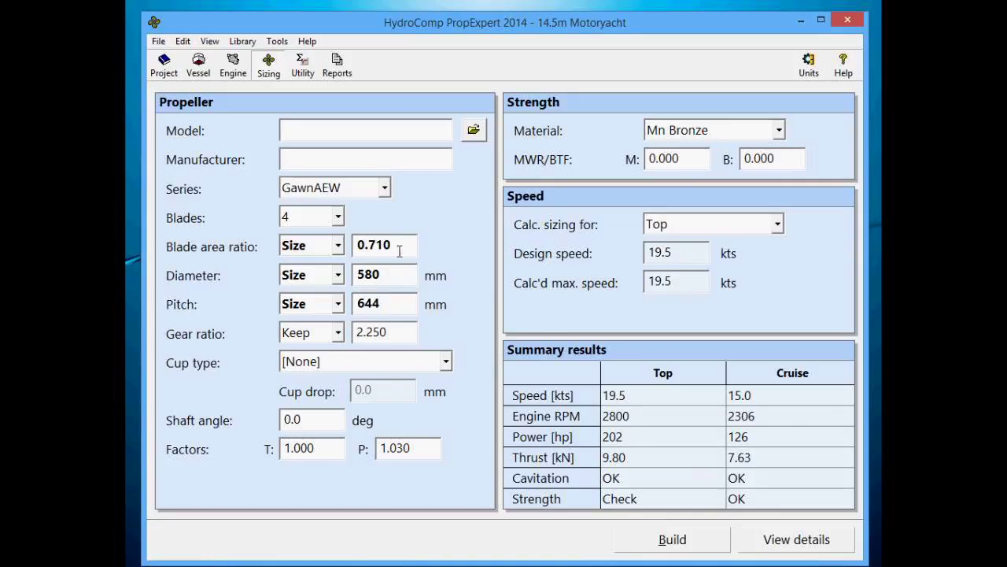
# Set the blade area ratio to a kept value of 0.70 and rebuild the propeller sizing.
pyautogui.press('BackSpace')
pyautogui.press('BackSpace')
pyautogui.write('0')
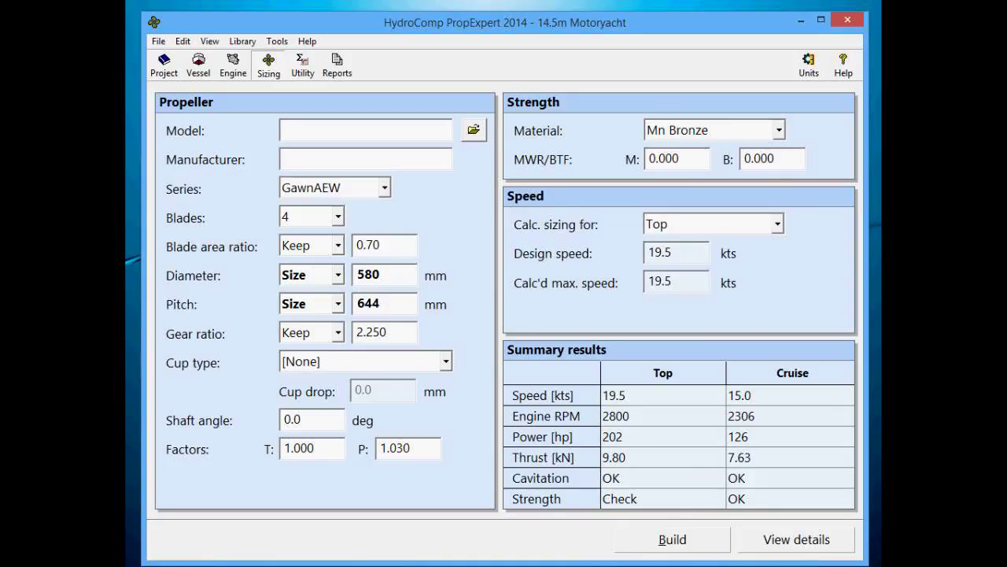
pyautogui.press('Tab')
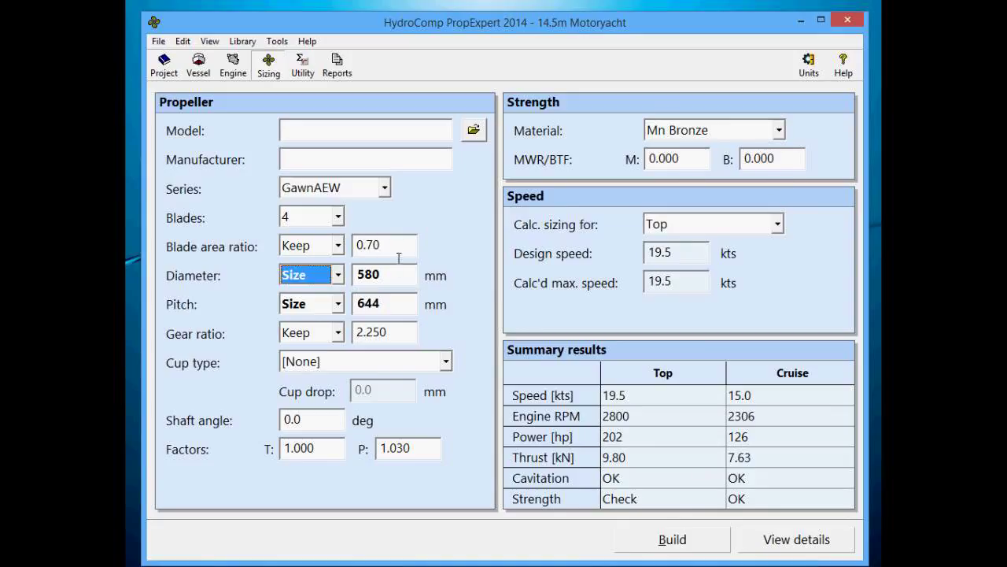
pyautogui.click(330, 247)
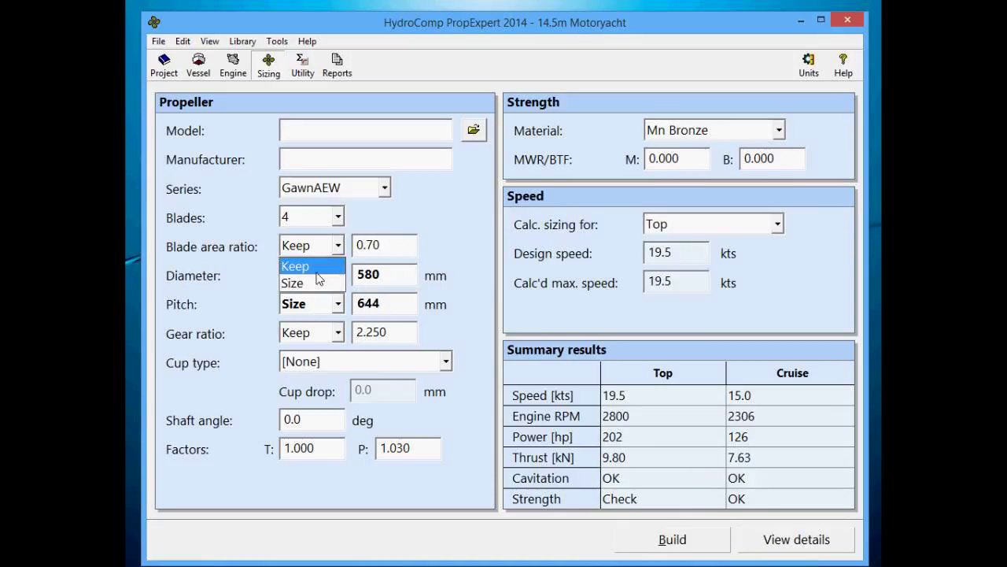
pyautogui.click(317, 272)
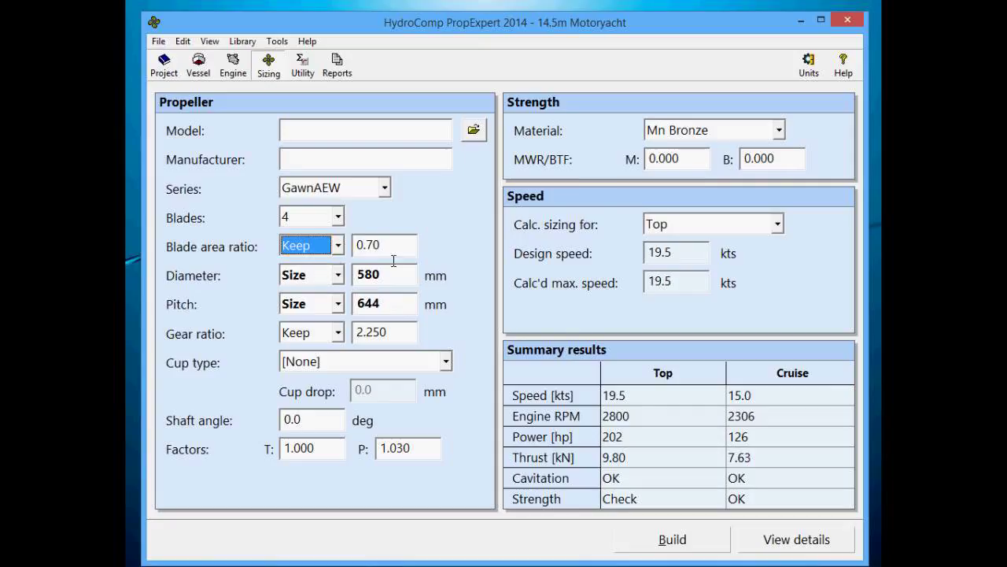
pyautogui.moveTo(386, 331); pyautogui.dragTo(346, 332)
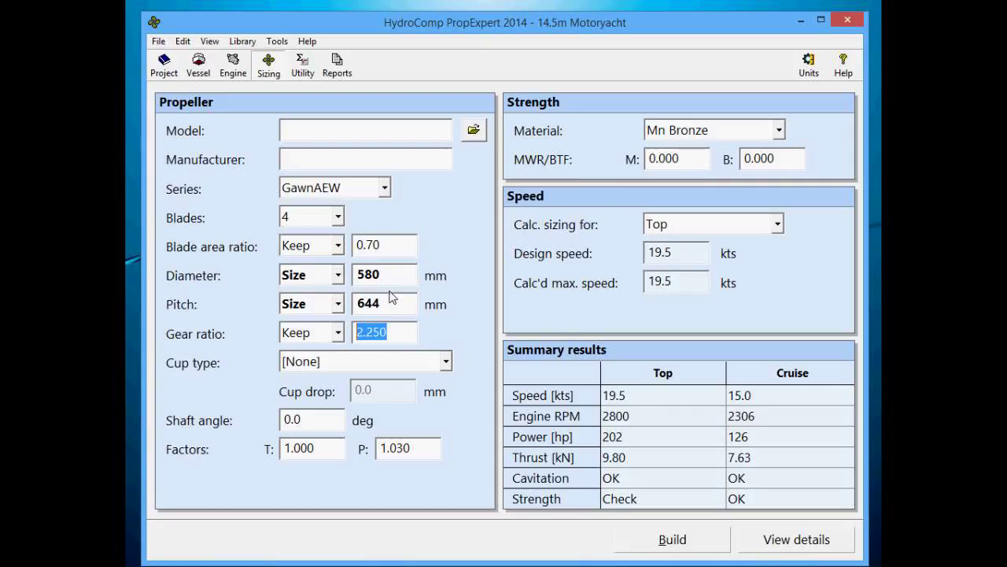
pyautogui.moveTo(397, 245); pyautogui.dragTo(347, 236)
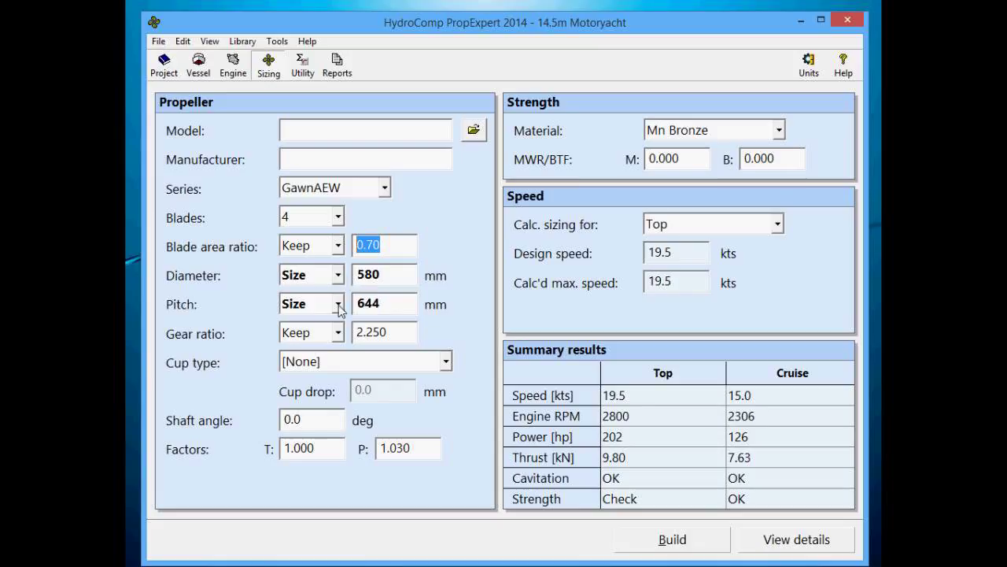
pyautogui.click(673, 540)
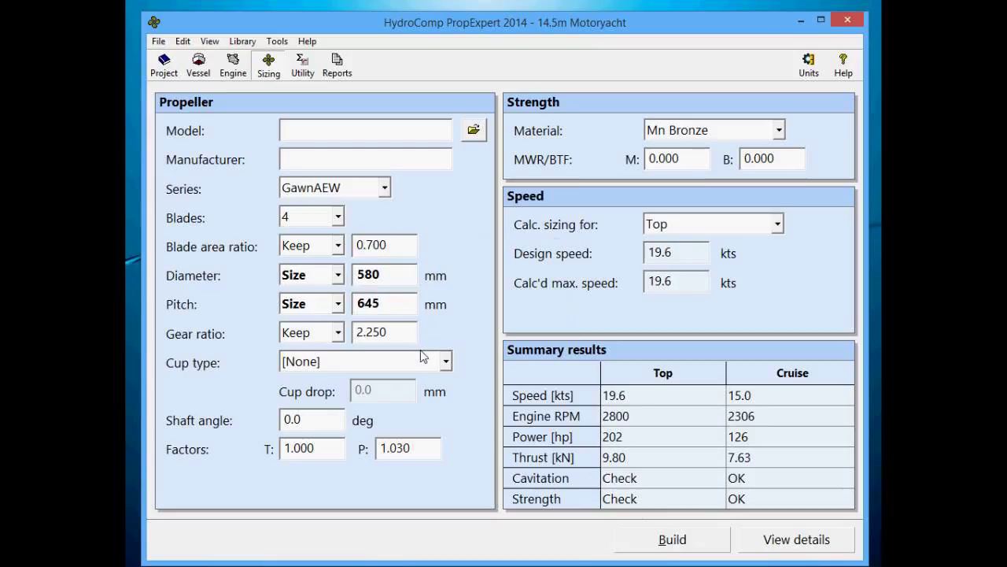
# Review the sizing details for the cavitation and blade area criteria at top and cruise speed.
pyautogui.moveTo(395, 304); pyautogui.dragTo(285, 280)
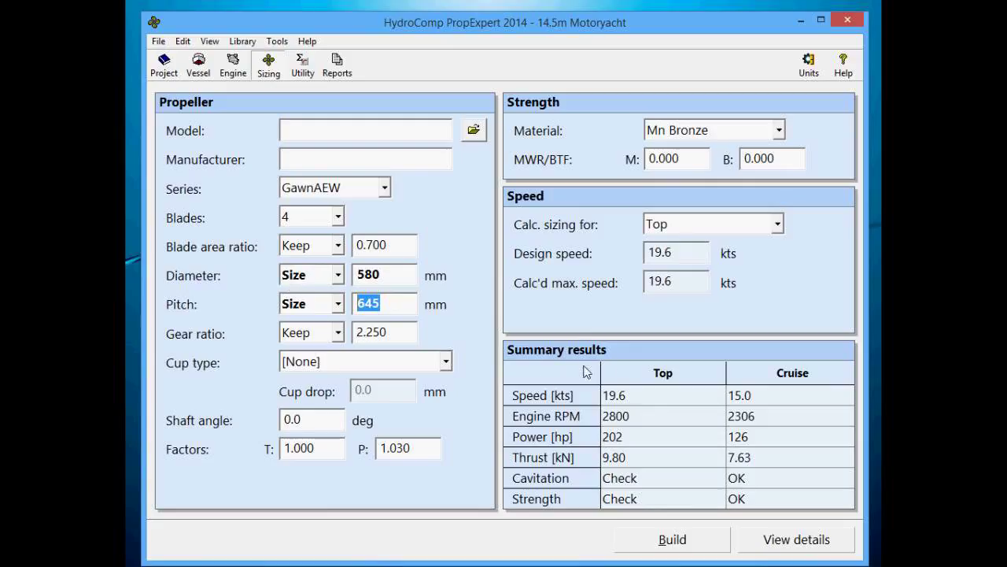
pyautogui.click(762, 542)
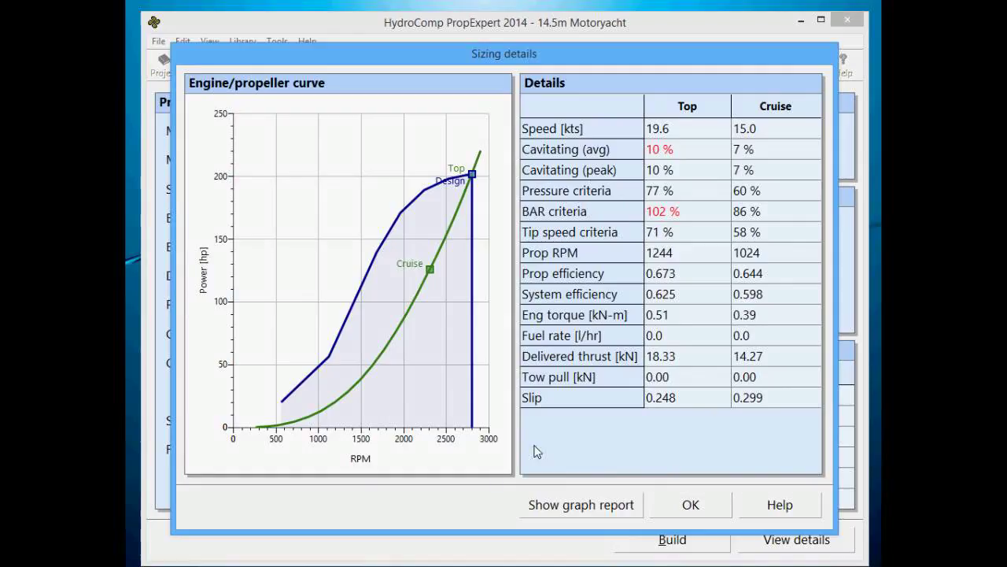
pyautogui.click(698, 512)
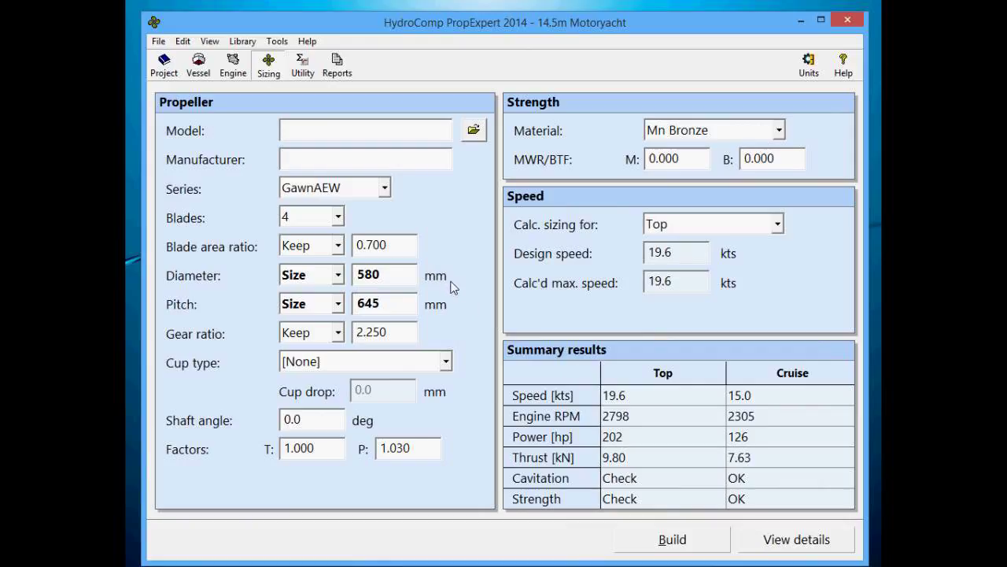
# Set the propeller pitch to a kept value of 640 mm and rebuild the sizing.
pyautogui.click(400, 298)
pyautogui.press('BackSpace')
pyautogui.press('Tab')
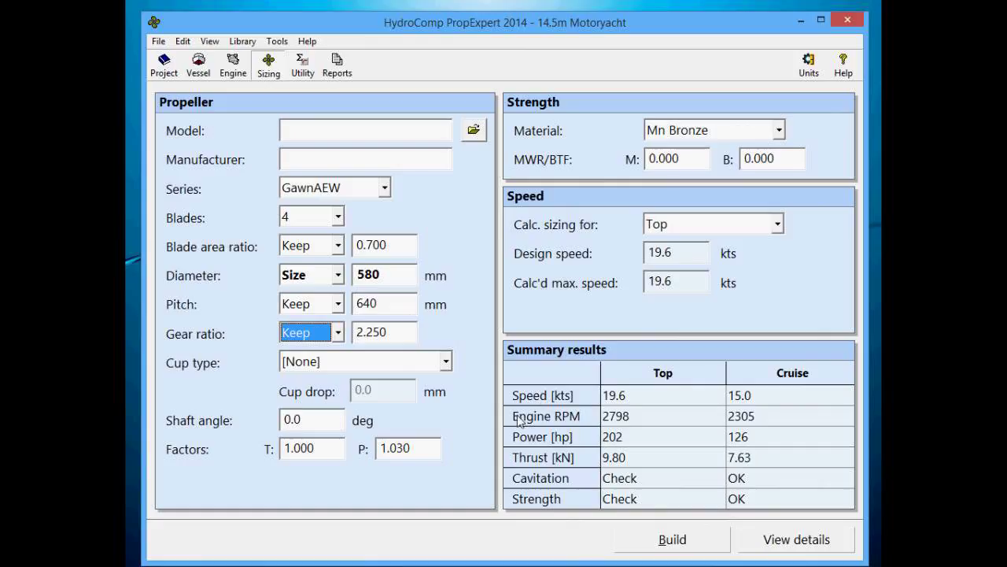
pyautogui.click(671, 543)
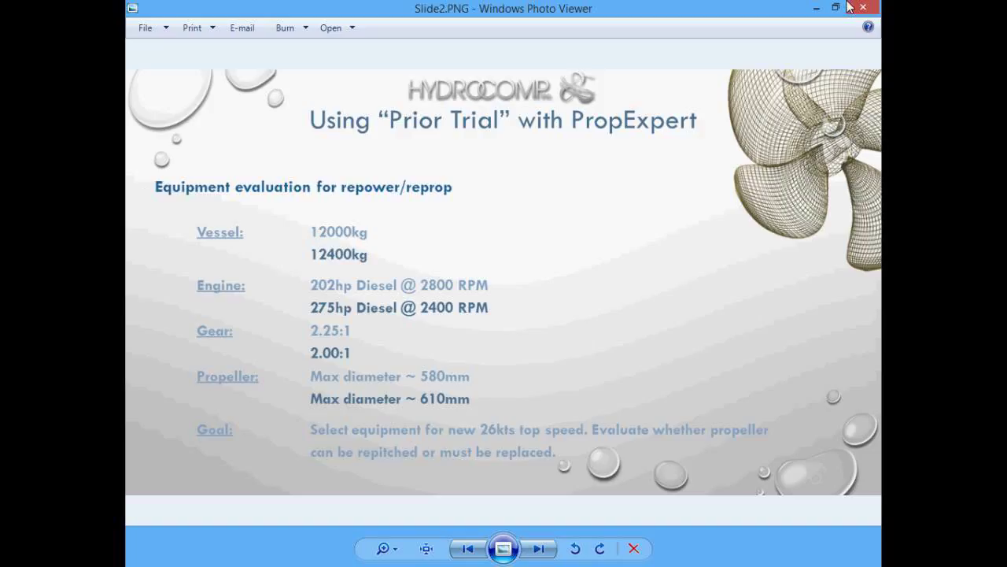
# Return from the slide to PropExpert and change the vessel's speed/power prediction to Prior trial.
pyautogui.click(817, 8)
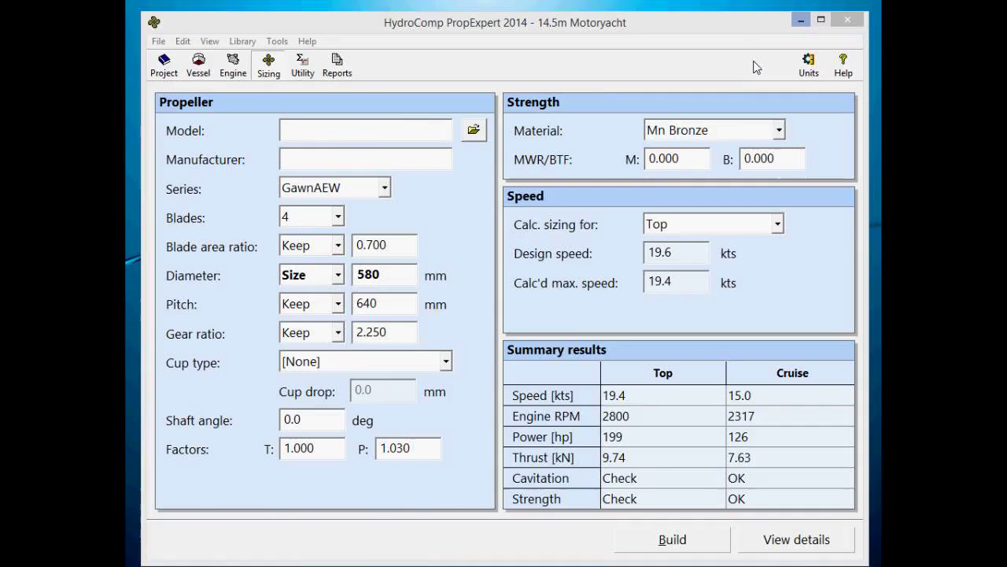
pyautogui.click(199, 65)
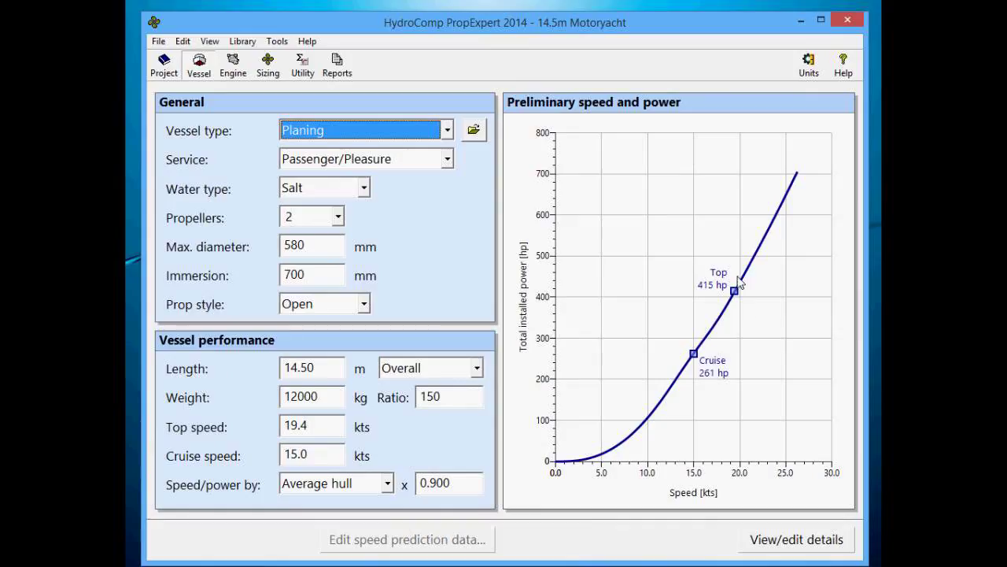
pyautogui.doubleClick(468, 483)
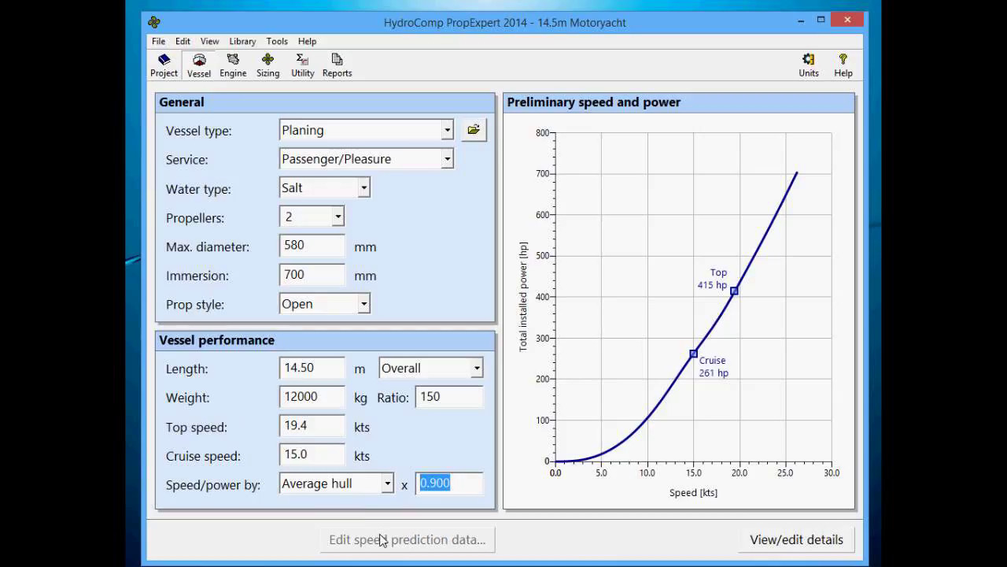
pyautogui.click(364, 486)
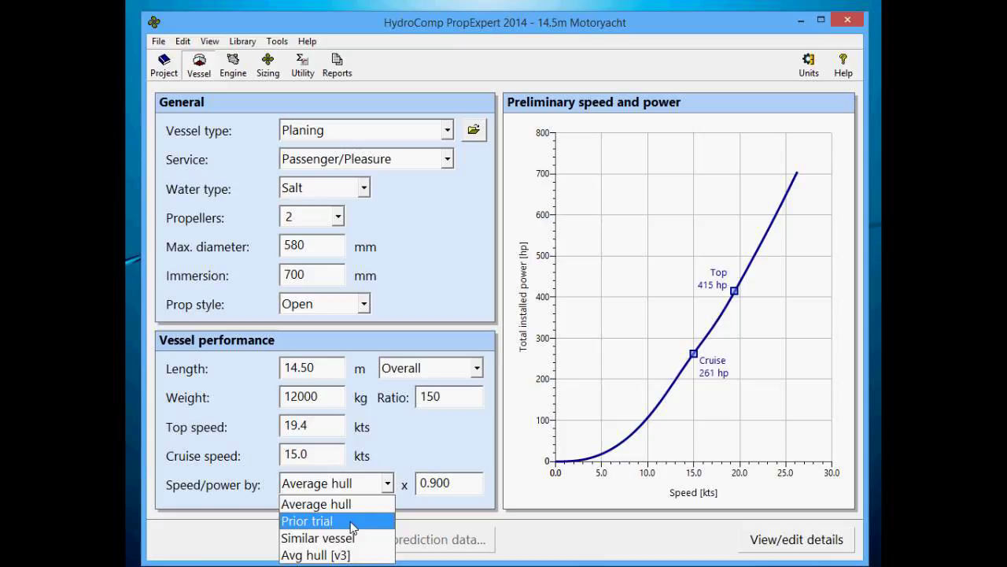
pyautogui.click(351, 521)
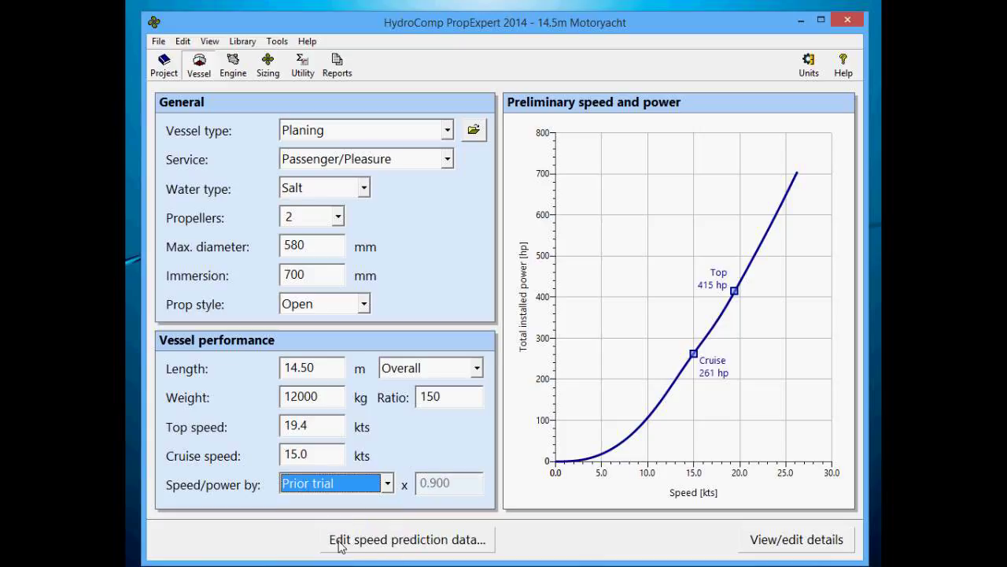
# In the speed prediction data, enter the trial's observed speed of 19.2 kts, RPM of 2750 and weight of 12400 kg.
pyautogui.click(340, 542)
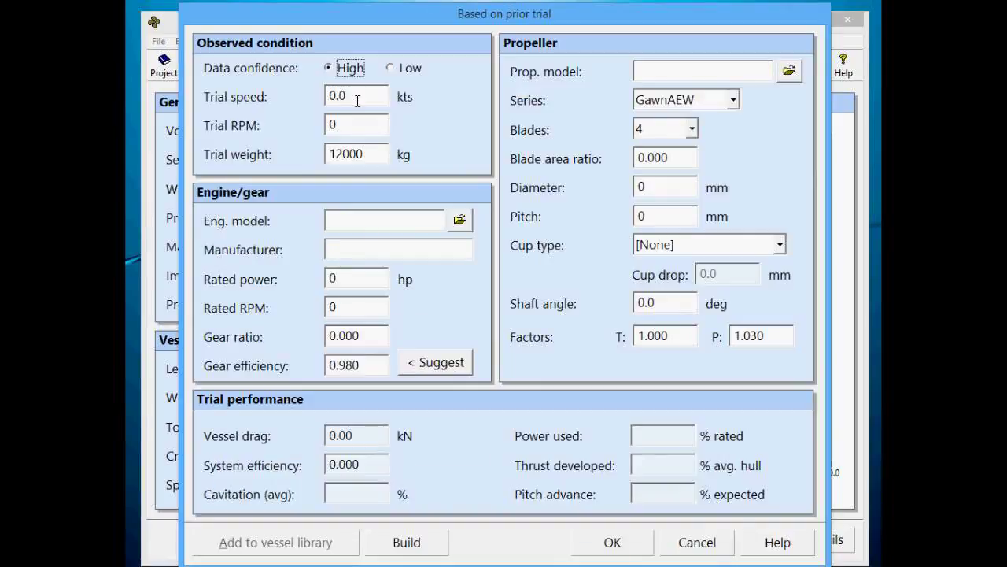
pyautogui.click(355, 99)
pyautogui.write('19.2')
pyautogui.press('Tab')
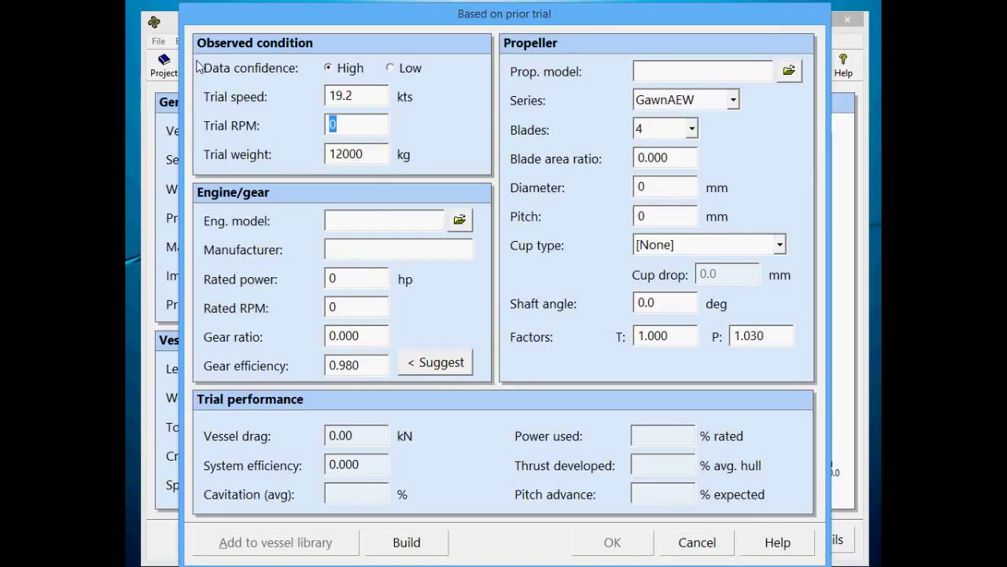
pyautogui.write('2750')
pyautogui.press('Tab')
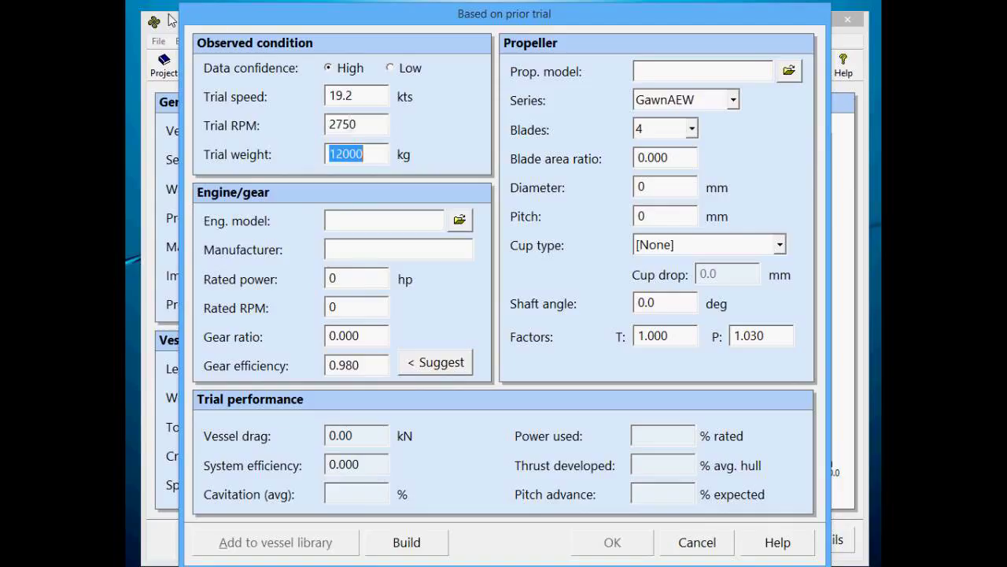
pyautogui.write('124')
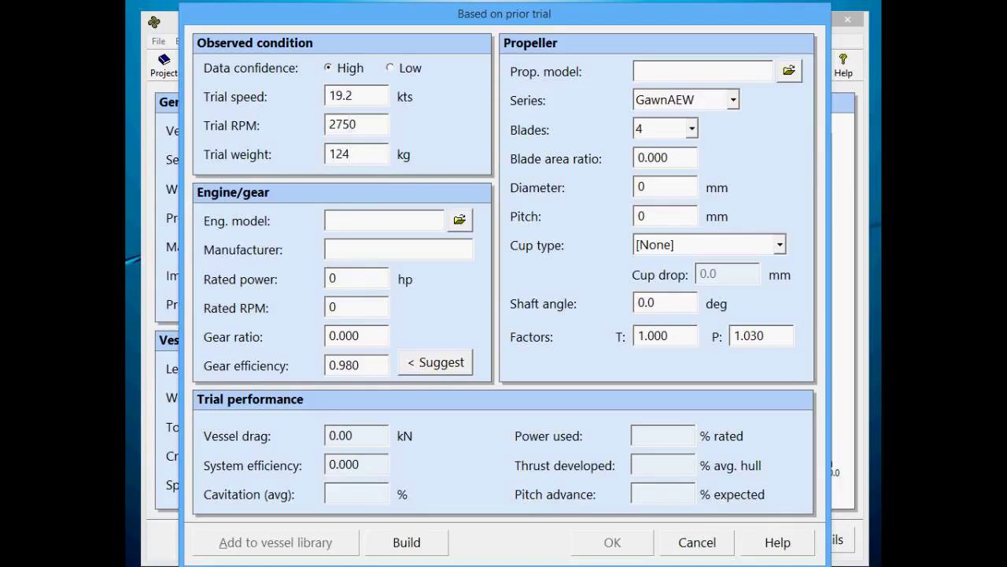
pyautogui.write('00')
pyautogui.press('Tab')
# Set the prior trial's engine rated power to 202 hp, rated RPM to 2800 and gear ratio to 2.25.
pyautogui.doubleClick(353, 280)
pyautogui.write('202')
pyautogui.press('Tab')
pyautogui.write('2800')
pyautogui.press('Tab')
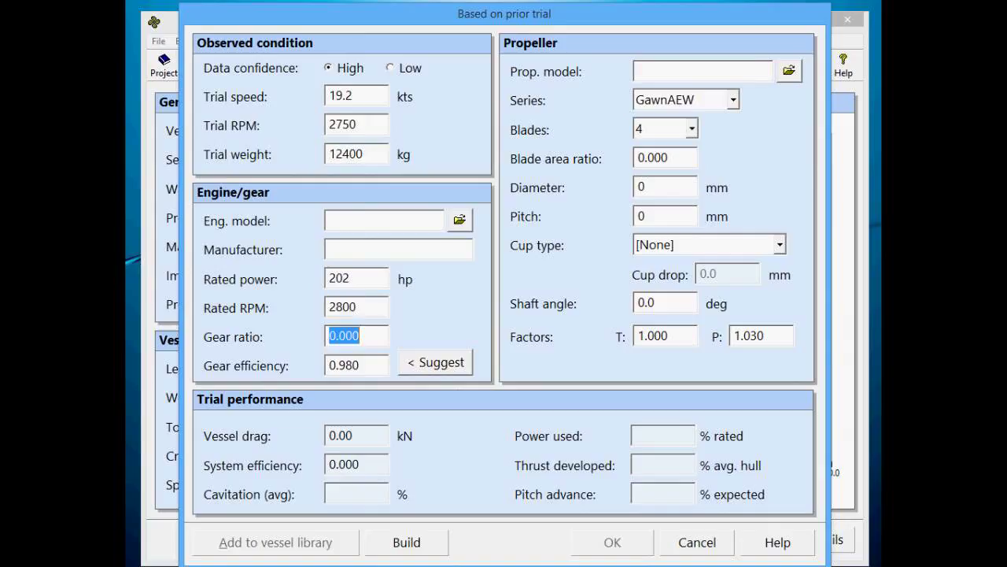
pyautogui.write('2.25')
pyautogui.press('Tab')
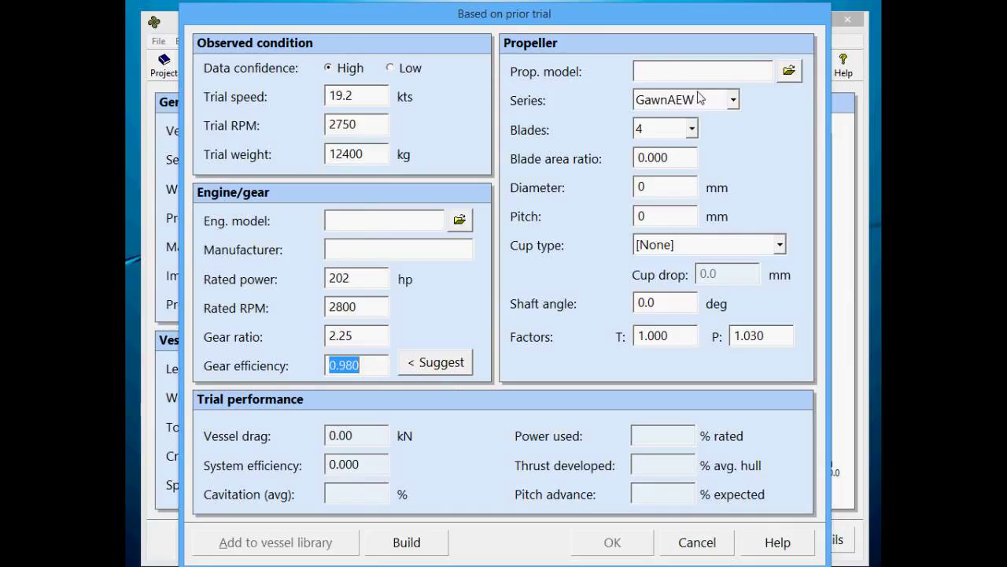
# Enter the trial propeller's blade area ratio of 0.70, diameter of 580 mm and pitch of 640 mm, and build the trial performance.
pyautogui.click(665, 157)
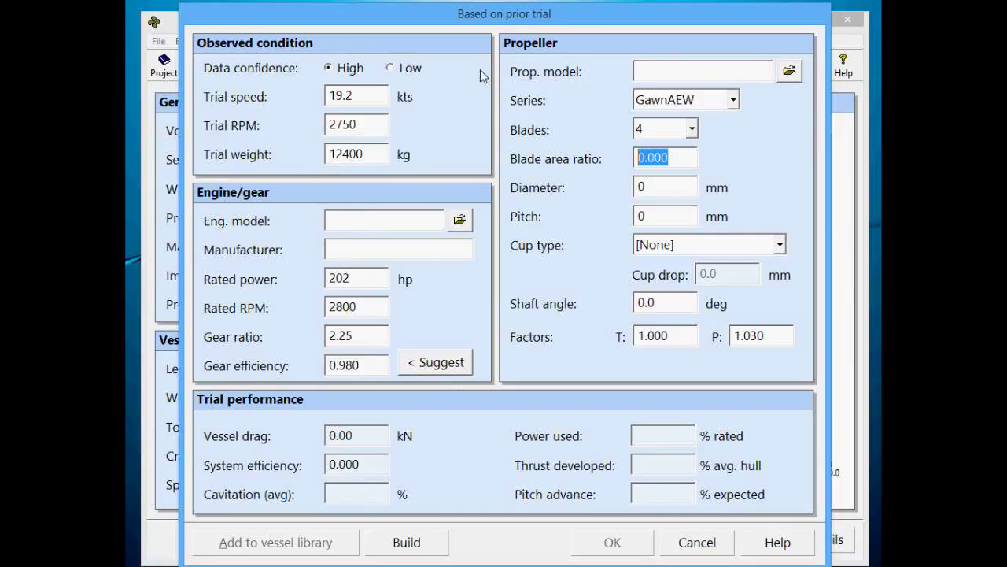
pyautogui.write('.70')
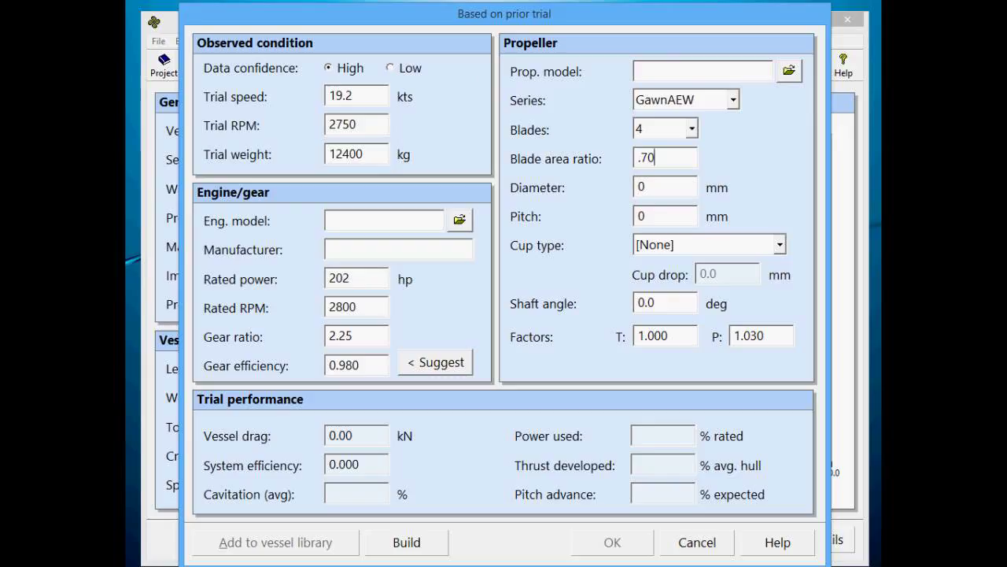
pyautogui.press('Tab')
pyautogui.write('580')
pyautogui.press('Tab')
pyautogui.write('640')
pyautogui.press('Tab')
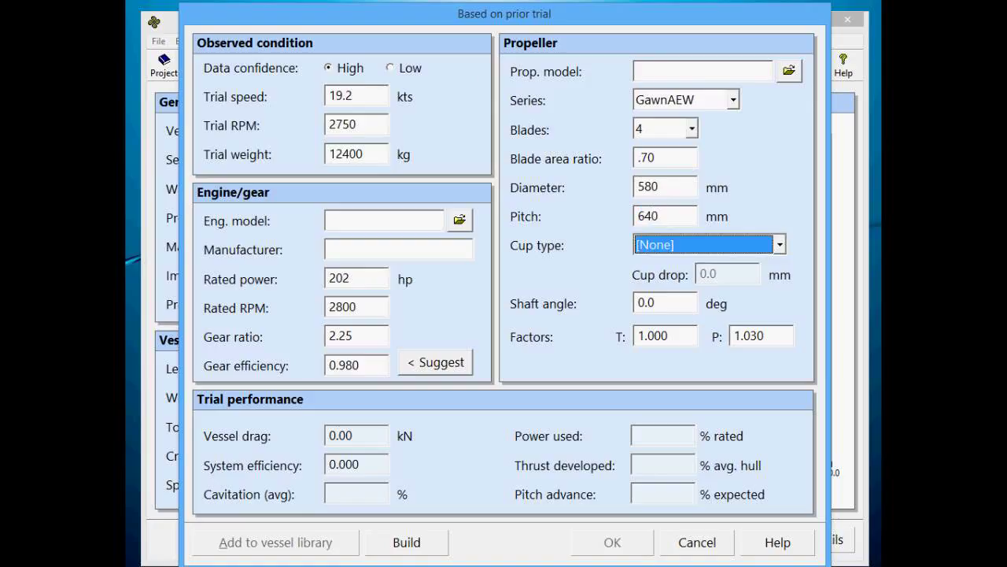
pyautogui.press('Tab')
pyautogui.press('Tab')
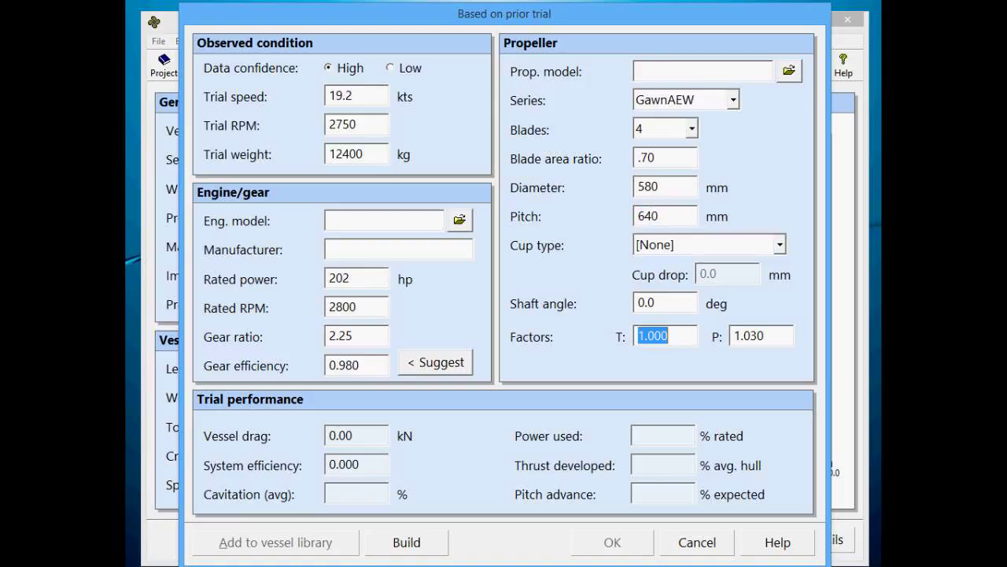
pyautogui.press('Tab')
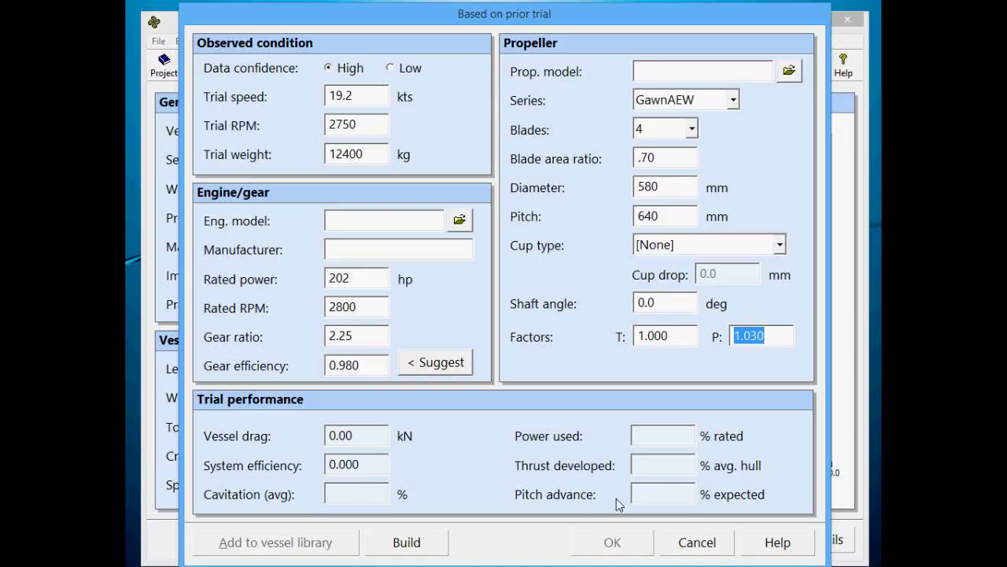
pyautogui.click(409, 542)
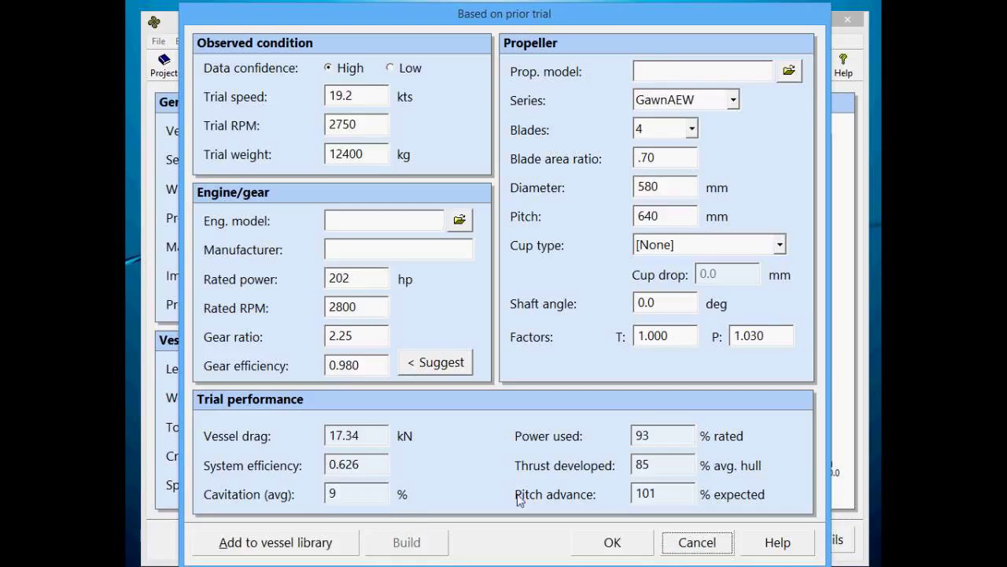
# Examine the trial's power used and thrust developed percentages, and accept the prior trial data.
pyautogui.doubleClick(665, 439)
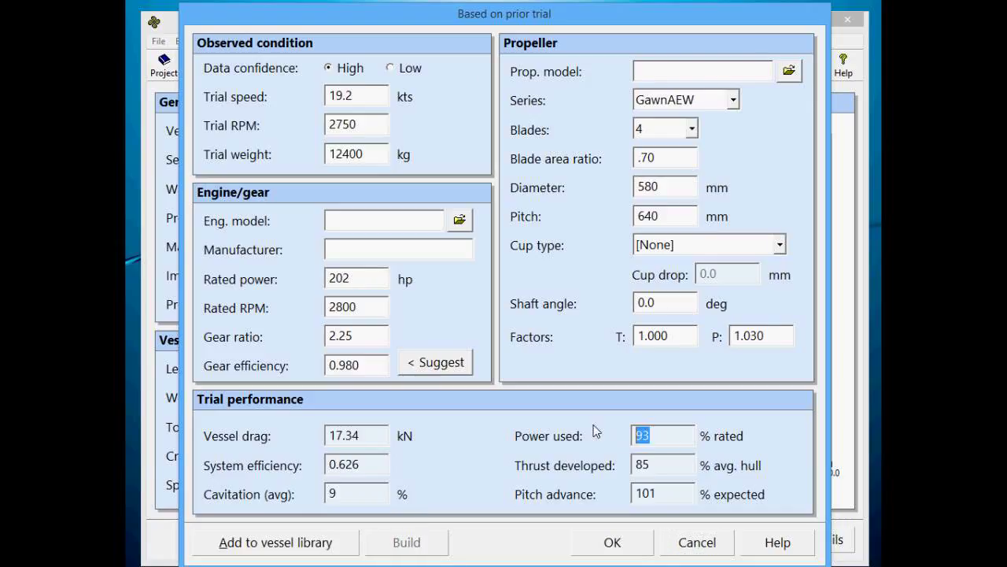
pyautogui.doubleClick(673, 470)
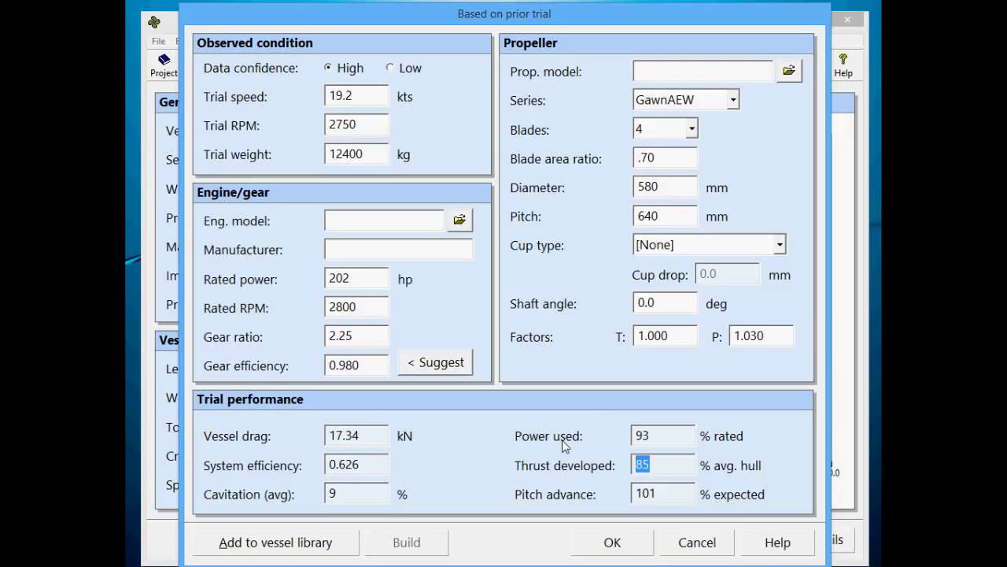
pyautogui.click(669, 466)
pyautogui.moveTo(667, 442); pyautogui.dragTo(580, 459)
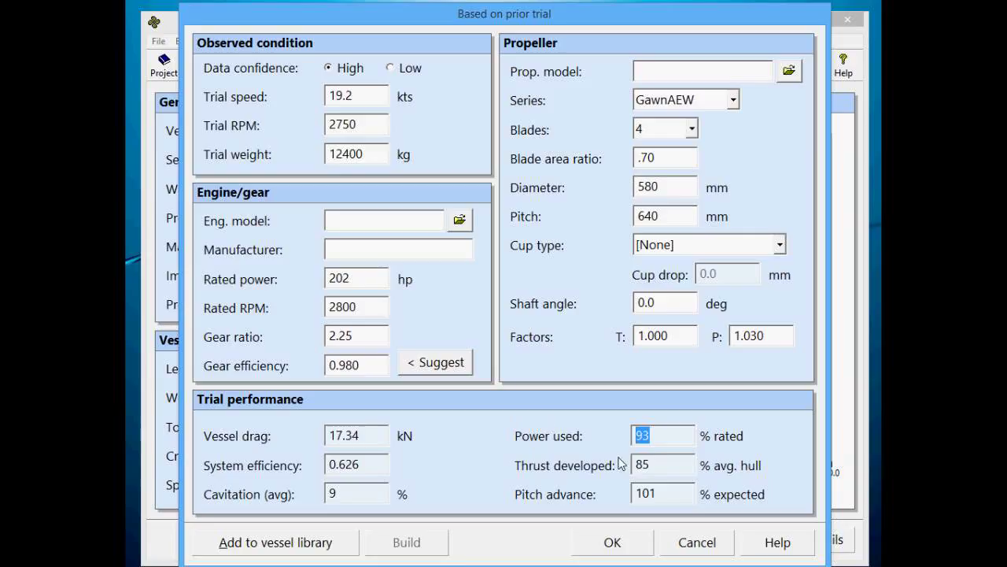
pyautogui.click(658, 440)
pyautogui.moveTo(657, 464); pyautogui.dragTo(586, 454)
pyautogui.click(604, 553)
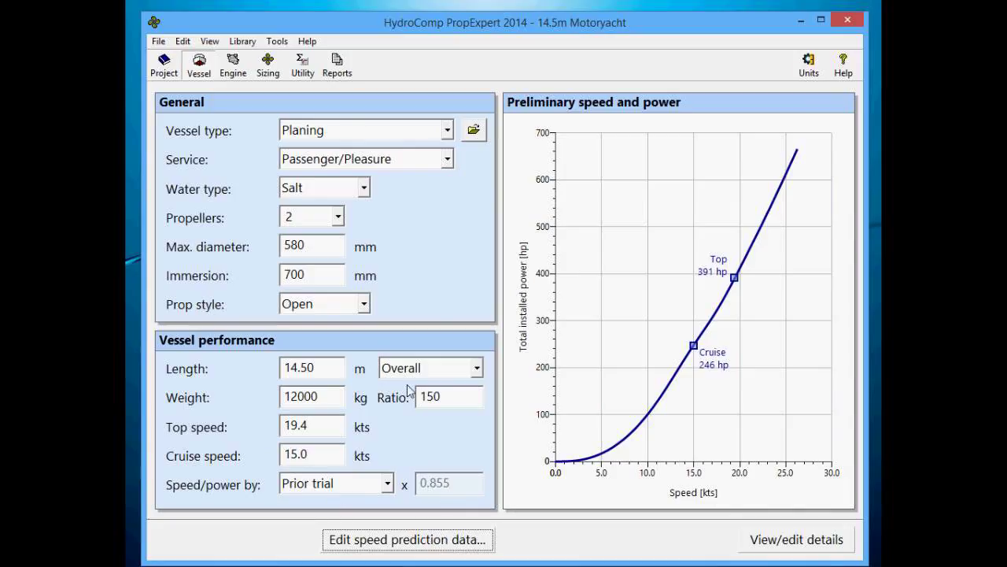
# Rebuild the propeller sizing with the prediction based on the prior trial.
pyautogui.click(228, 71)
pyautogui.click(266, 70)
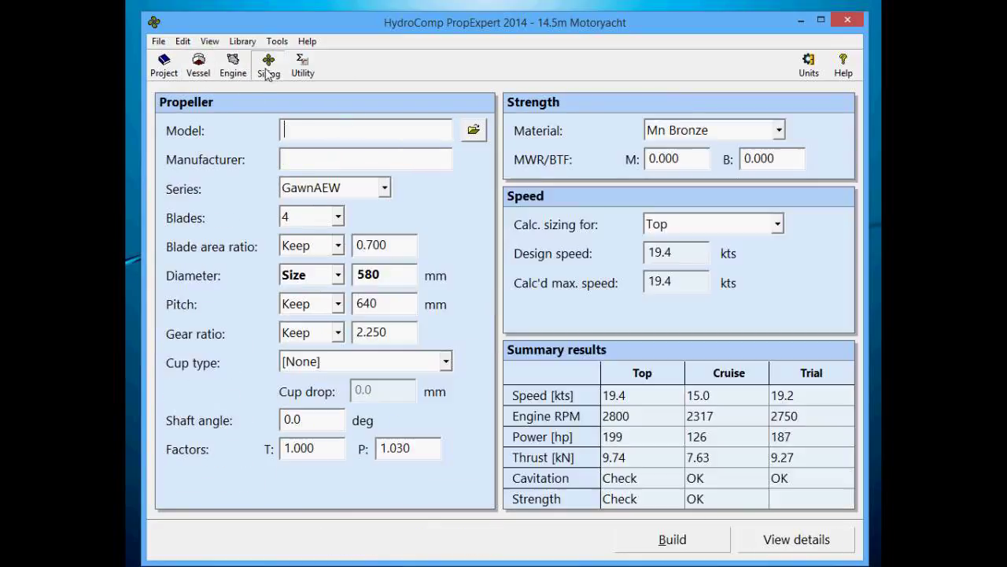
pyautogui.click(662, 543)
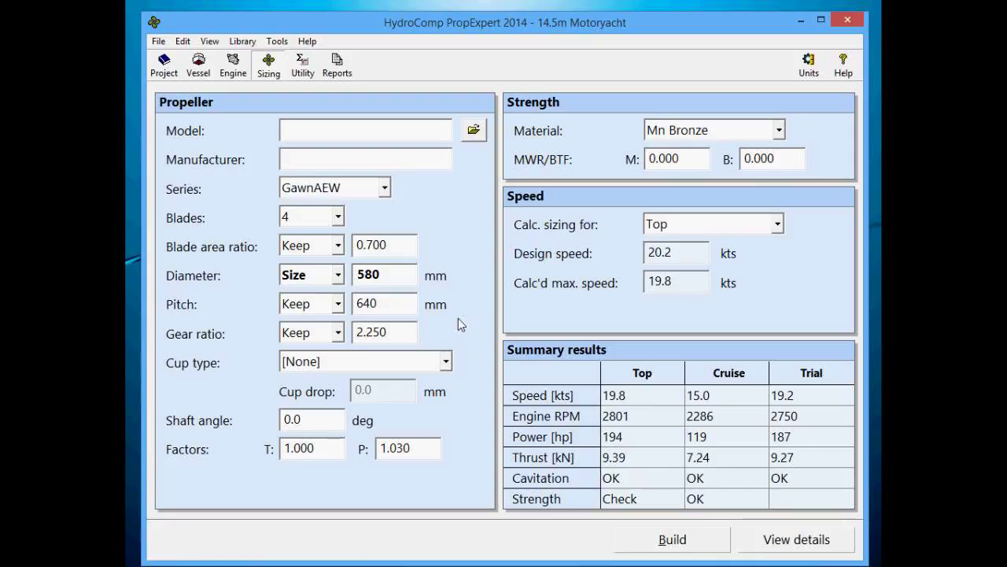
# Set the vessel's top speed to 26 kts in the performance data.
pyautogui.click(198, 63)
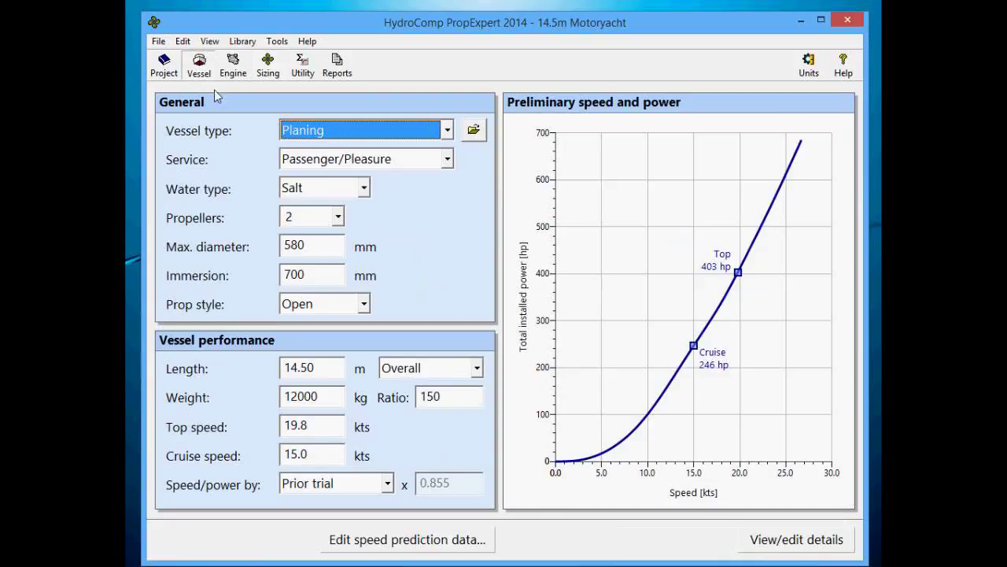
pyautogui.click(324, 429)
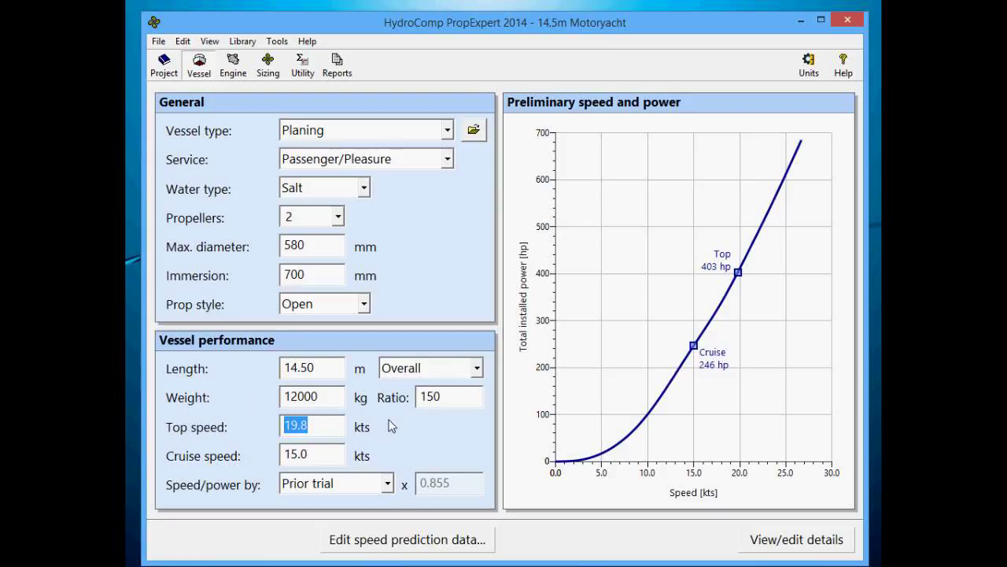
pyautogui.write('26')
pyautogui.press('Tab')
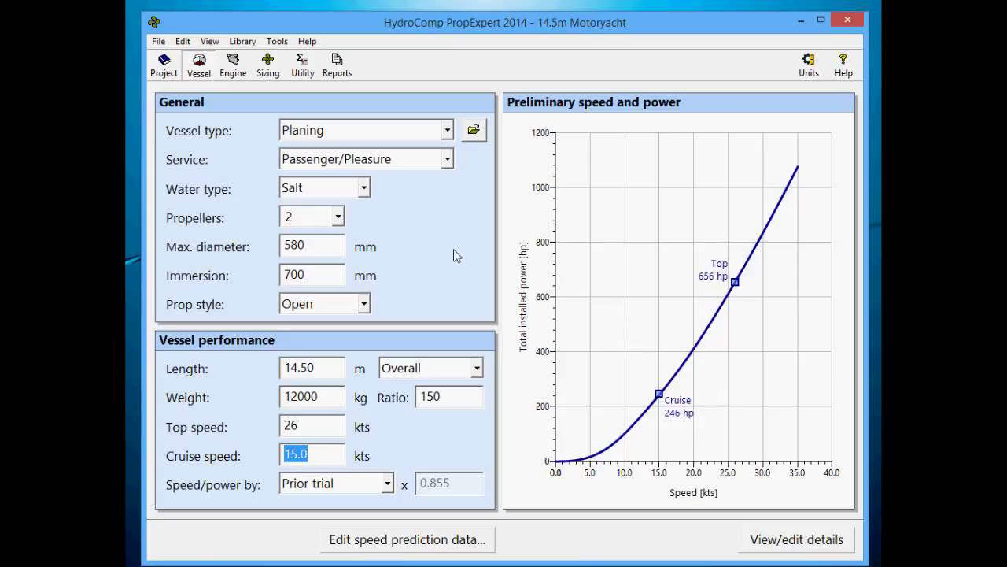
# Set the propeller diameter to Keep and the pitch to Size, and rebuild the sizing for the top speed.
pyautogui.click(236, 66)
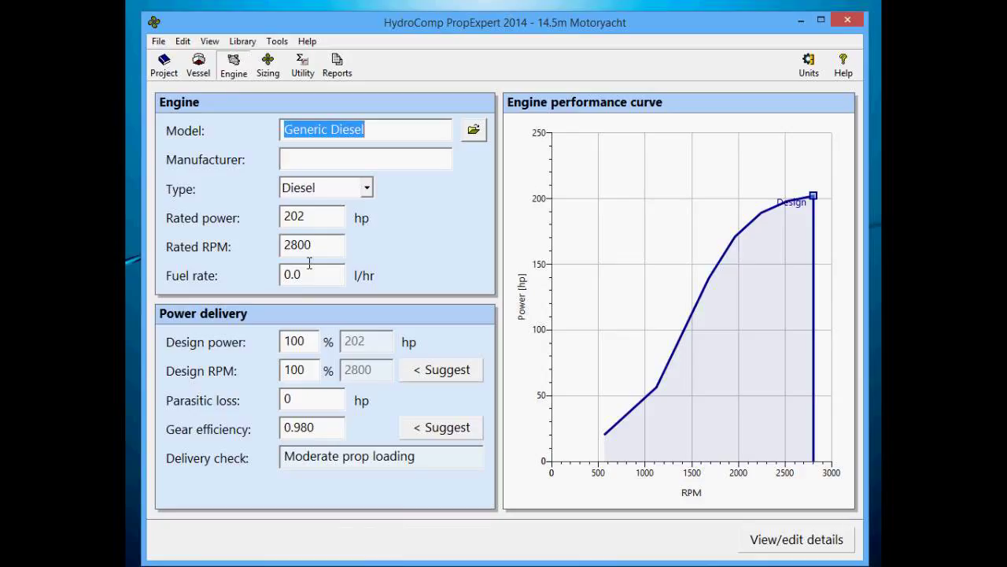
pyautogui.click(267, 66)
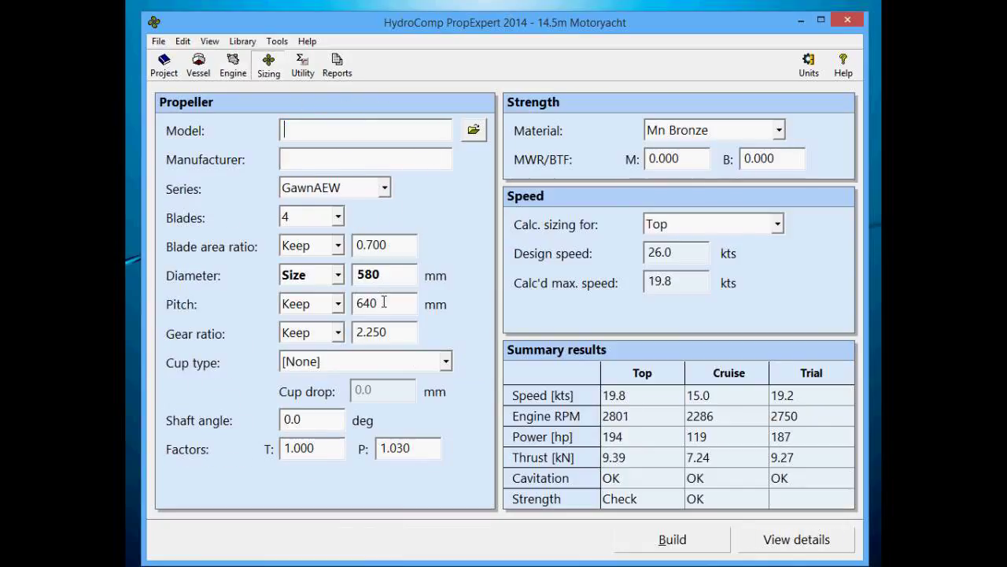
pyautogui.click(337, 275)
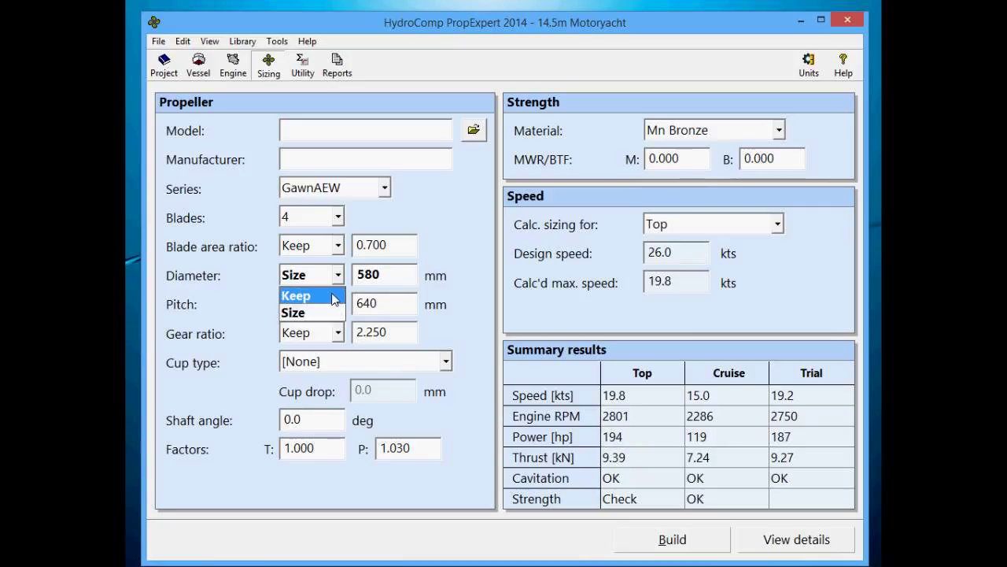
pyautogui.click(332, 297)
pyautogui.press('Tab')
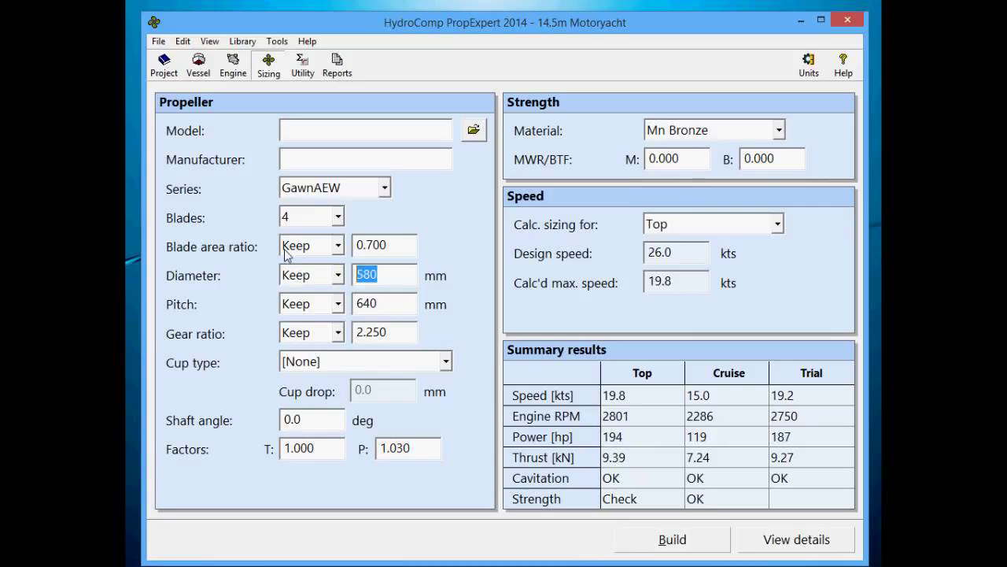
pyautogui.click(317, 306)
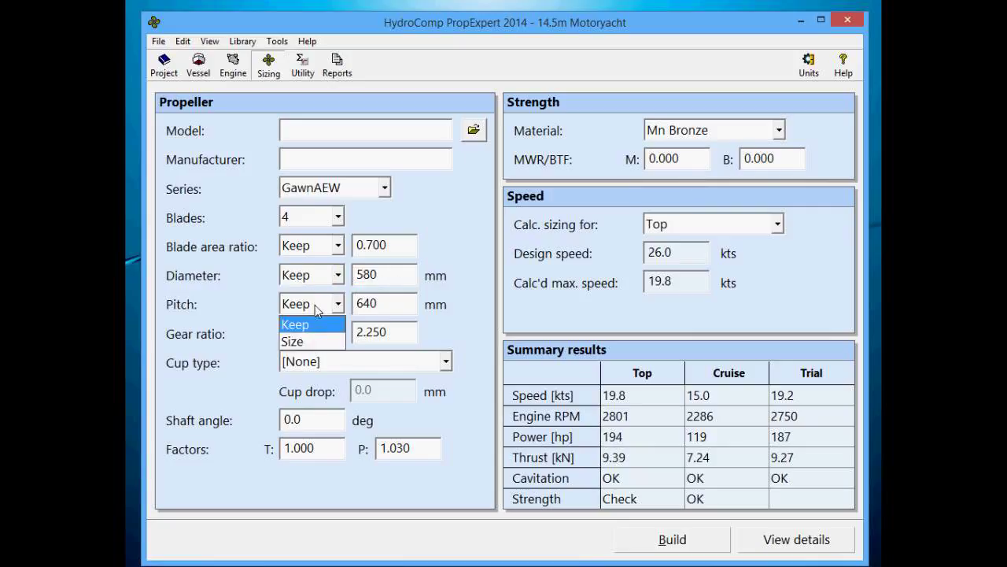
pyautogui.click(306, 341)
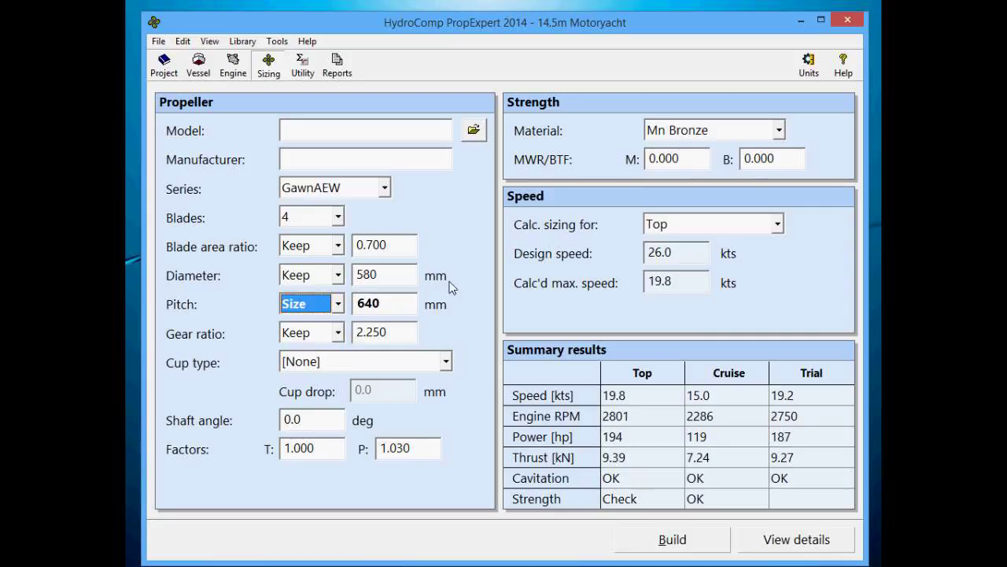
pyautogui.moveTo(705, 253); pyautogui.dragTo(605, 243)
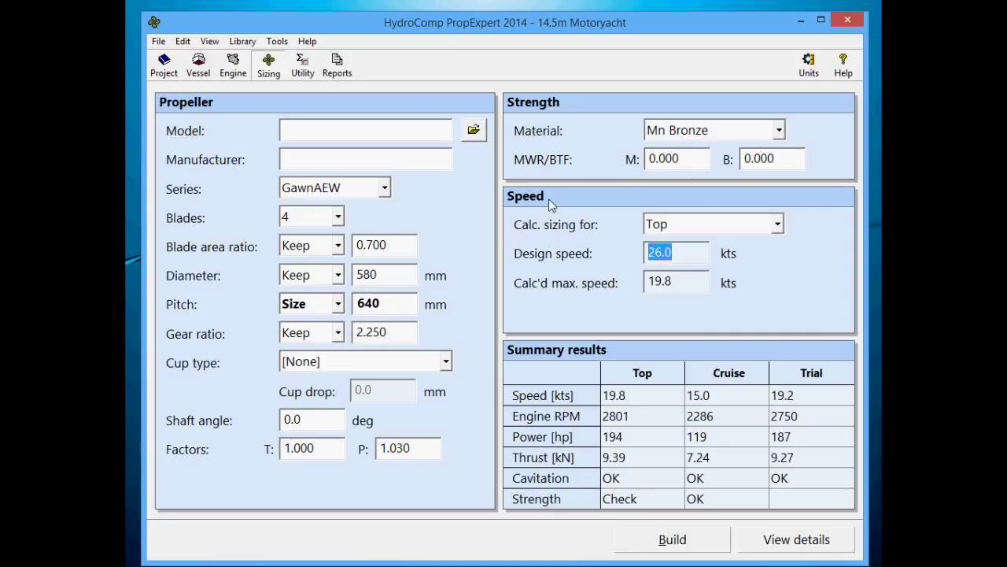
pyautogui.click(673, 540)
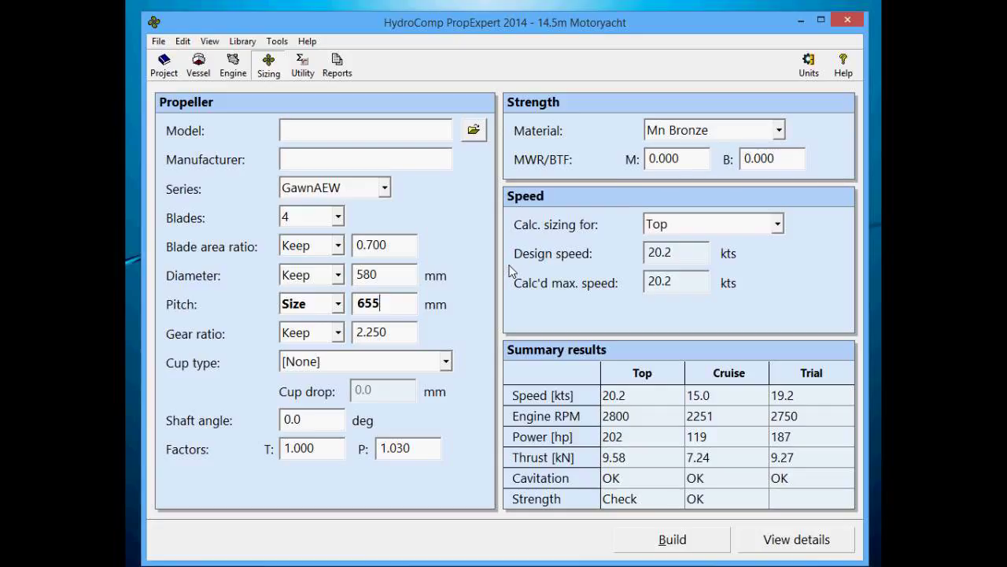
# Set the kept gear ratio to 2.0, rebuild the sizing, and check the design speed and top-speed power.
pyautogui.click(400, 334)
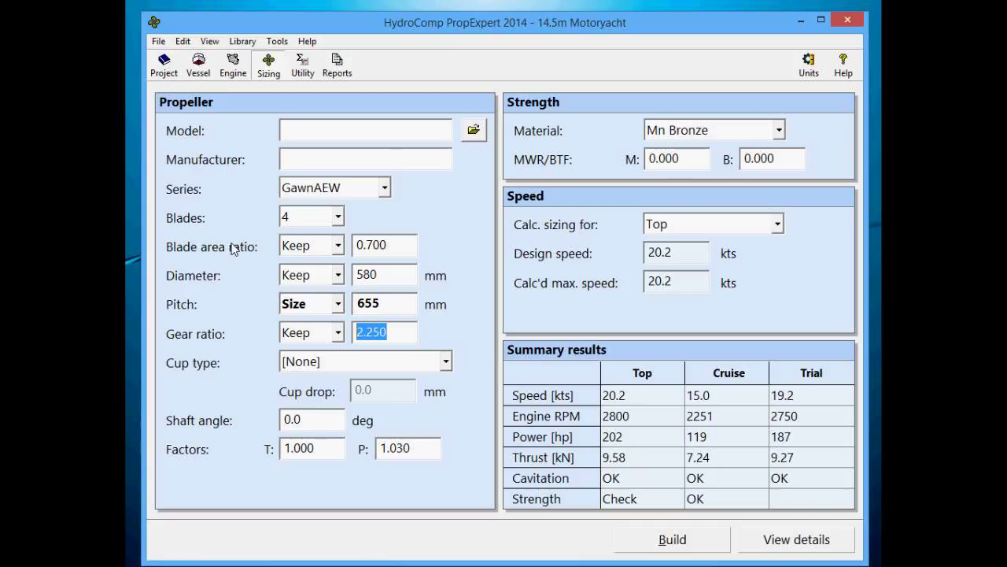
pyautogui.write('2.')
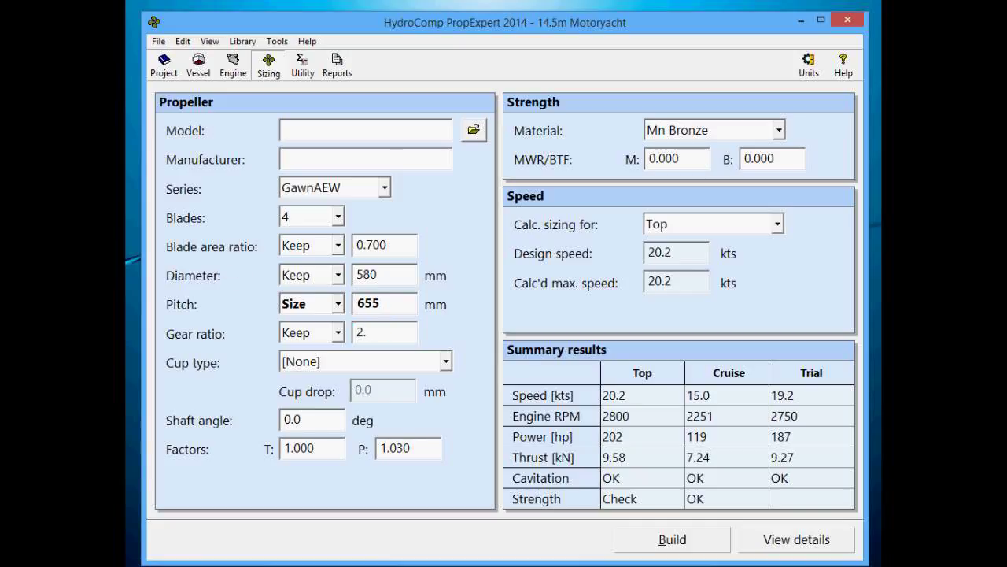
pyautogui.write('0')
pyautogui.press('Tab')
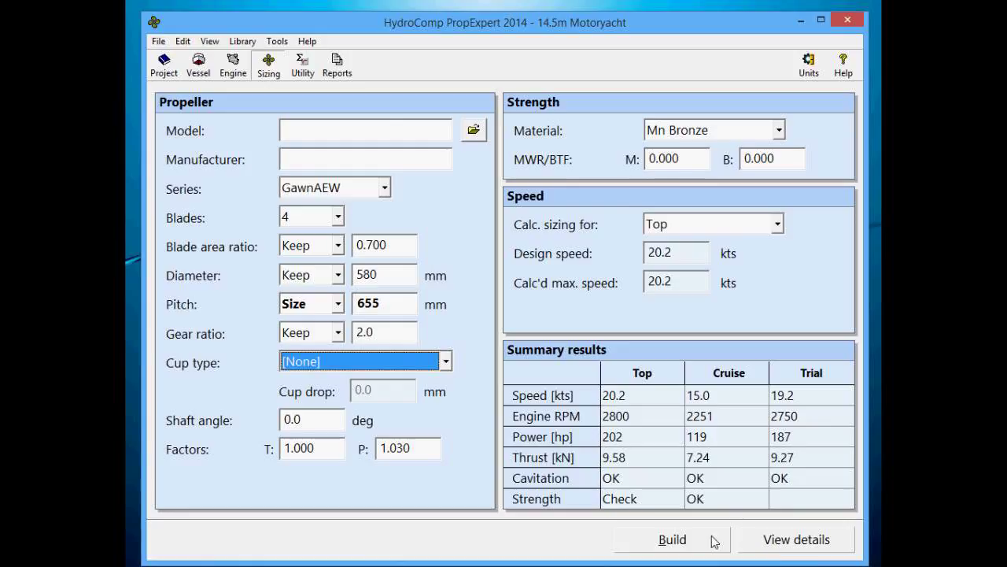
pyautogui.click(681, 541)
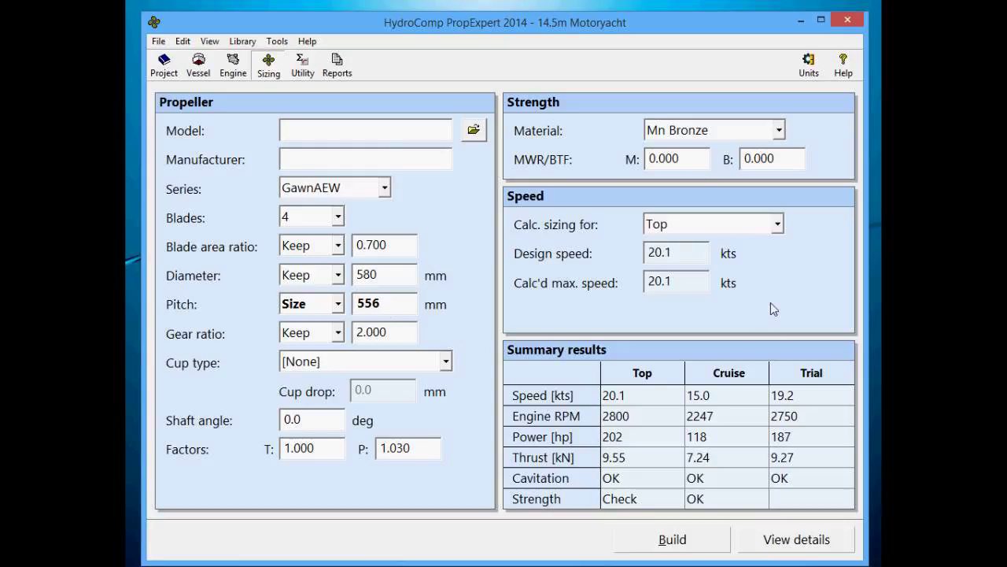
pyautogui.moveTo(677, 257); pyautogui.dragTo(620, 246)
pyautogui.click(626, 442)
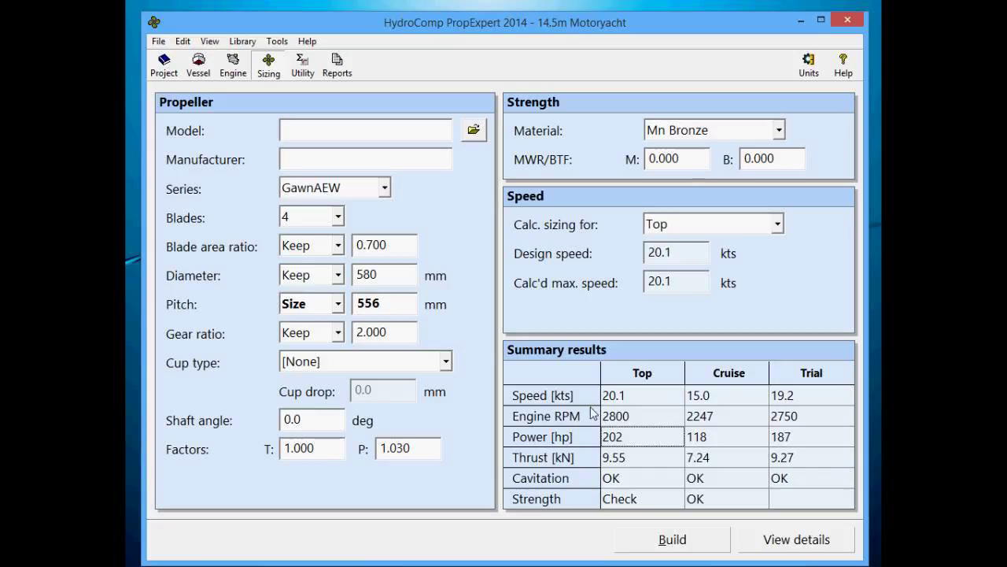
# Set the engine's rated power to 275 hp and its rated RPM to 2400.
pyautogui.click(235, 66)
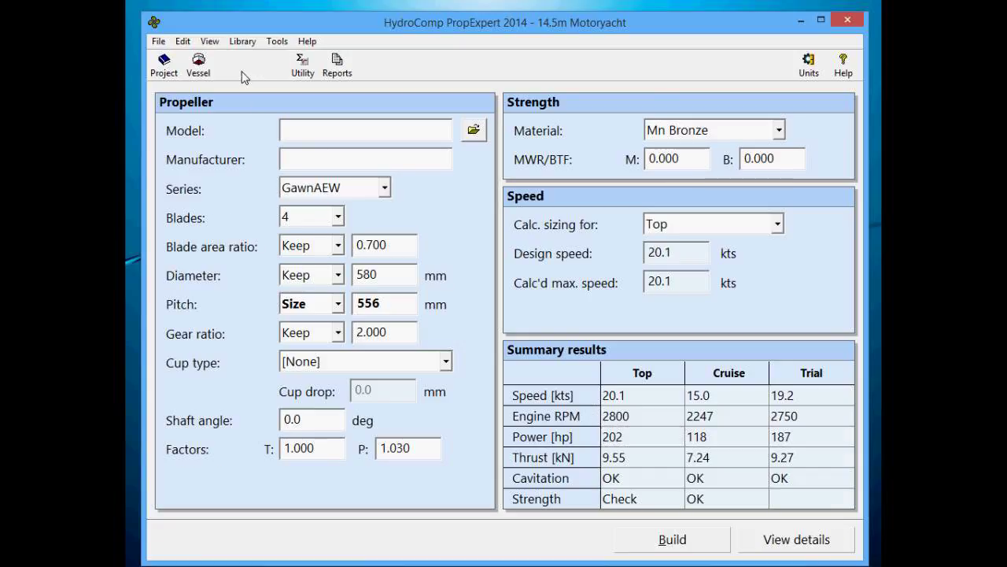
pyautogui.click(312, 222)
pyautogui.moveTo(312, 223); pyautogui.dragTo(233, 190)
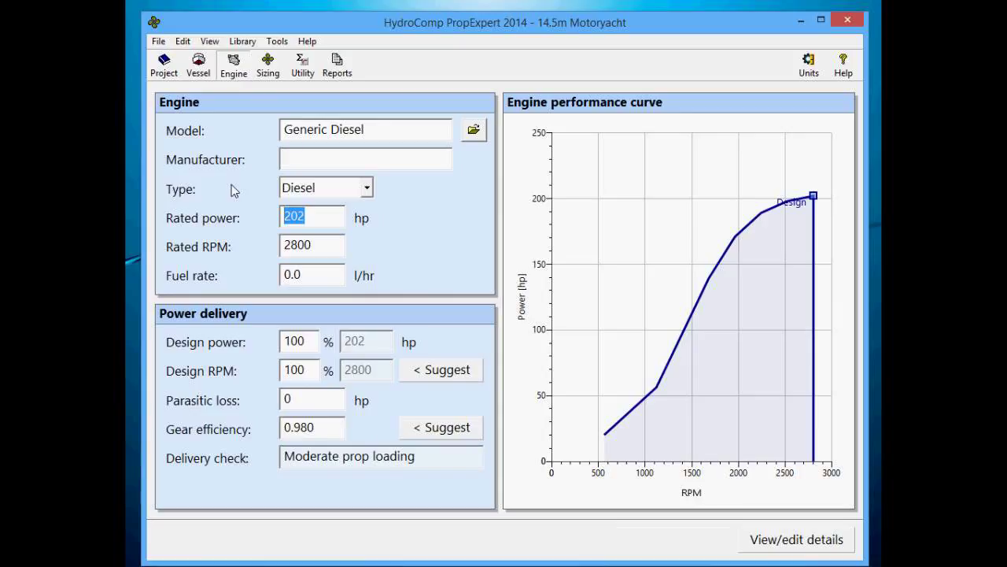
pyautogui.write('275')
pyautogui.press('Tab')
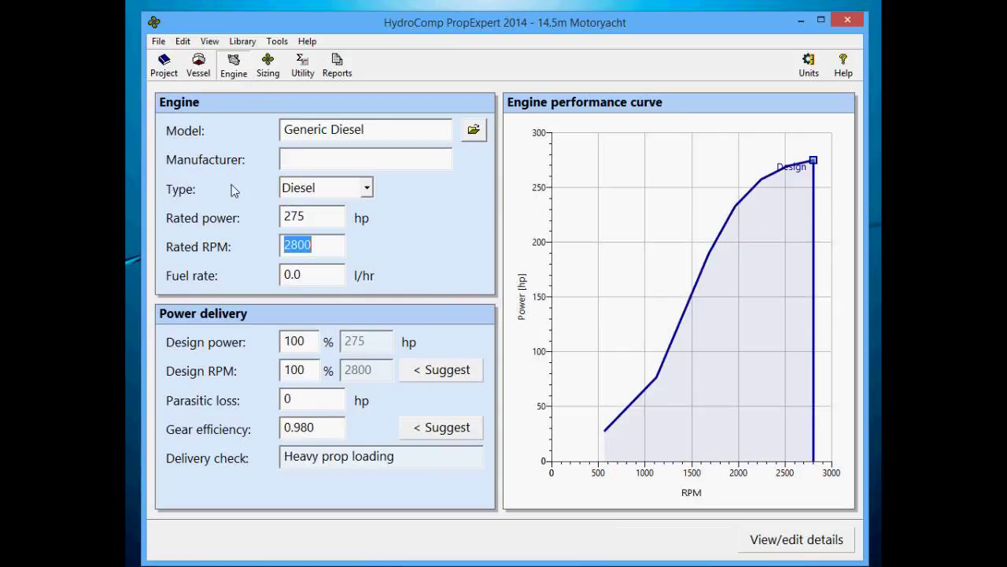
pyautogui.write('245')
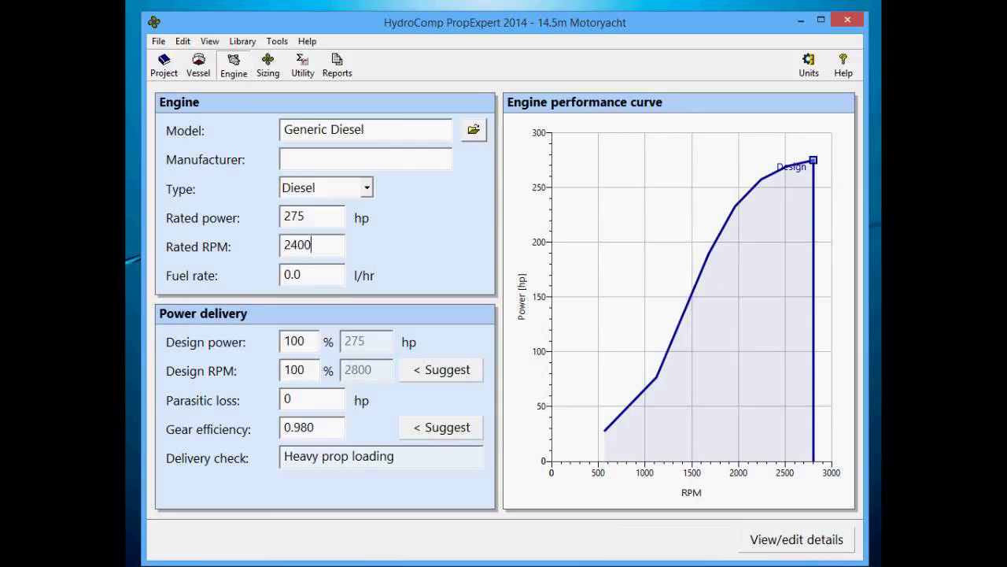
pyautogui.press('Tab')
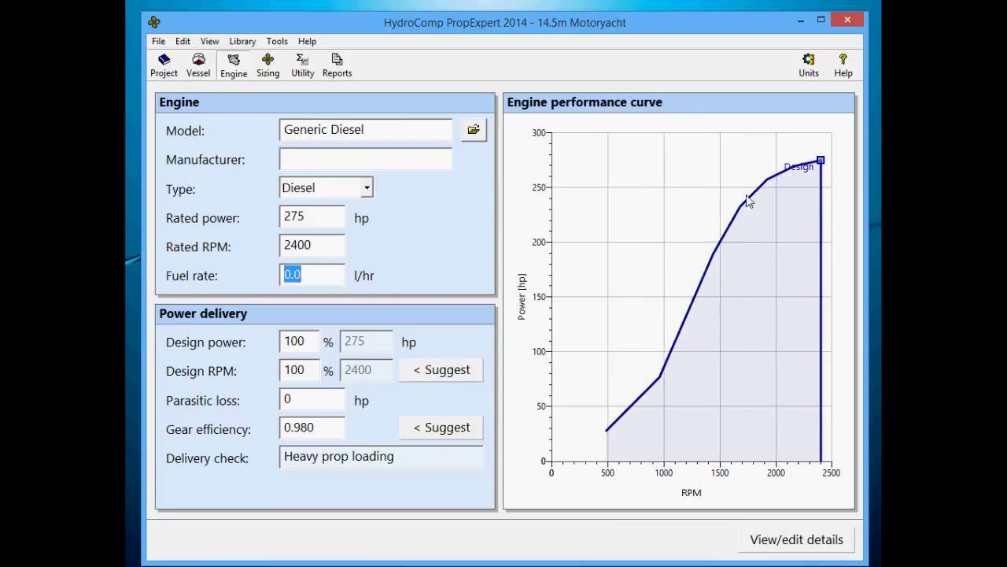
# Set the gear ratio to Size along with the pitch and rebuild the sizing for the 275 hp engine.
pyautogui.click(263, 69)
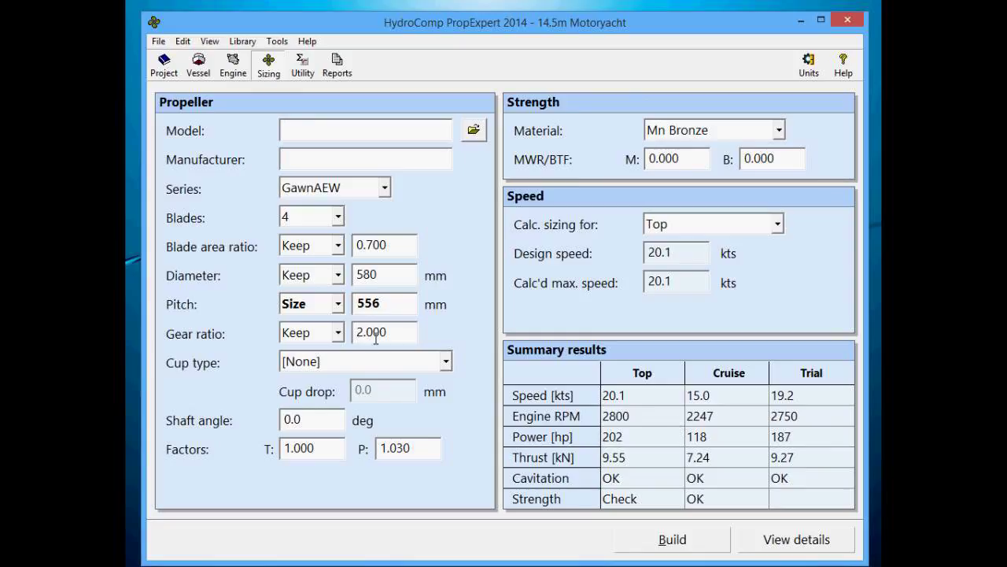
pyautogui.click(315, 332)
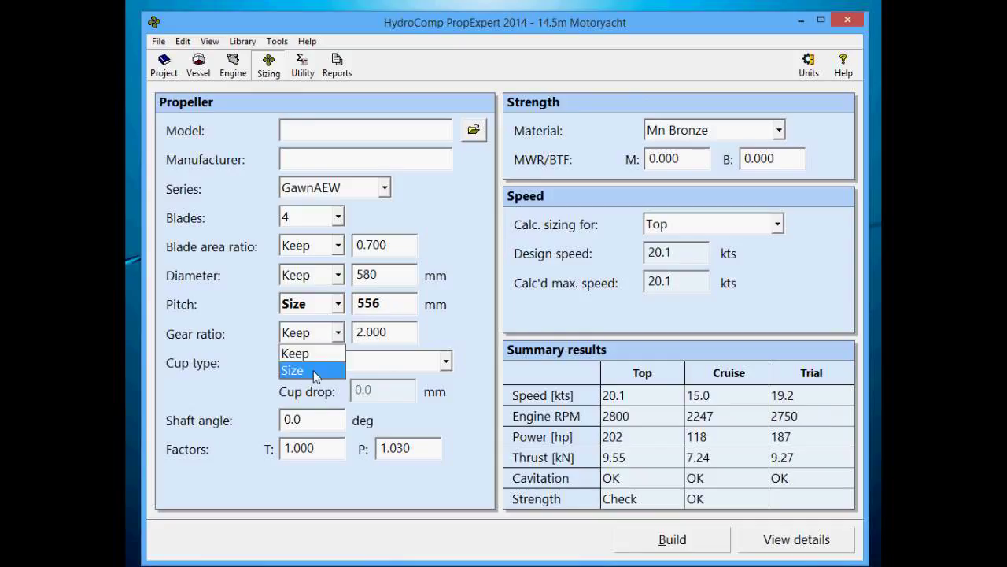
pyautogui.click(314, 370)
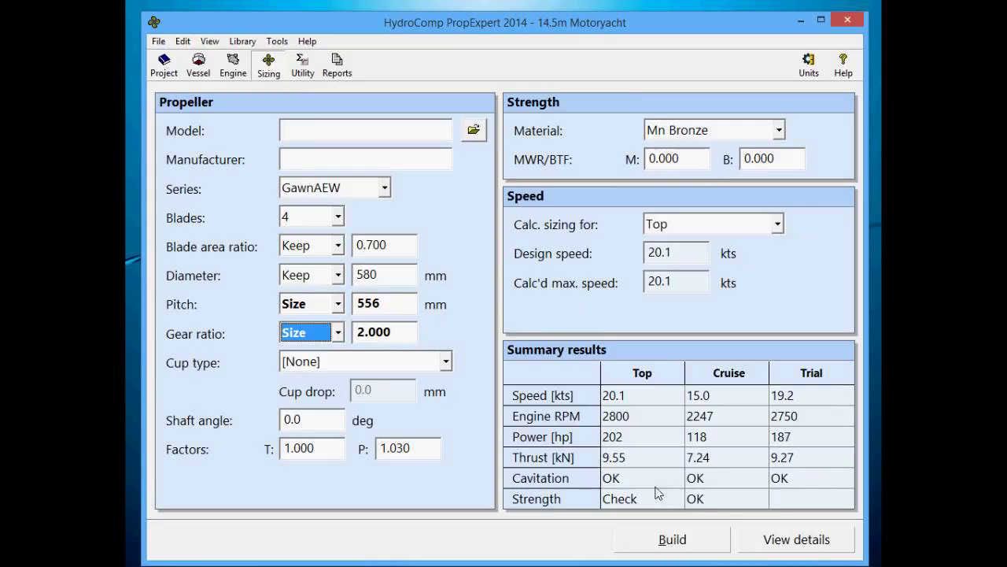
pyautogui.click(679, 541)
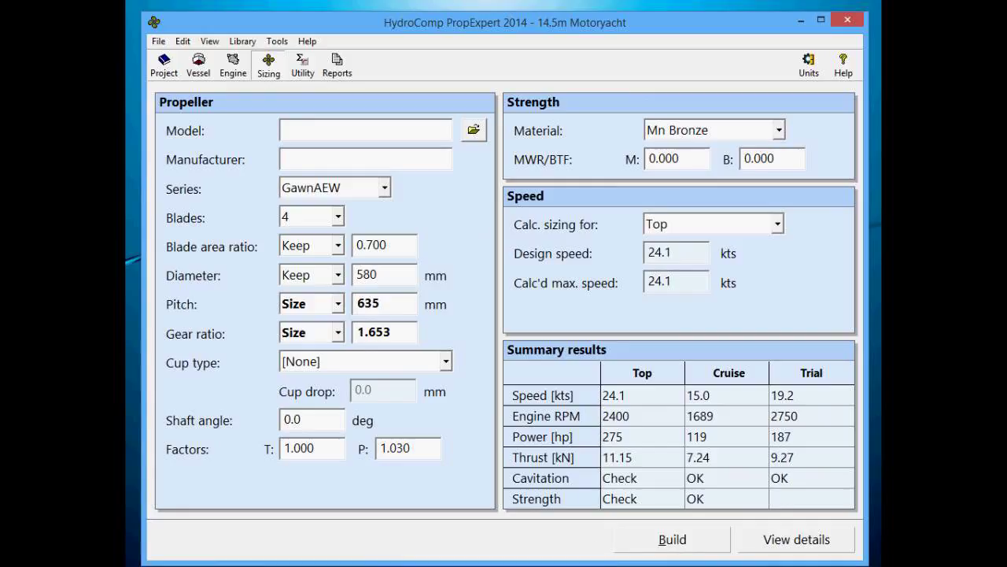
# Keep the gear ratio fixed at 2.0 and rebuild the propeller sizing for the 275 hp engine.
pyautogui.doubleClick(357, 319)
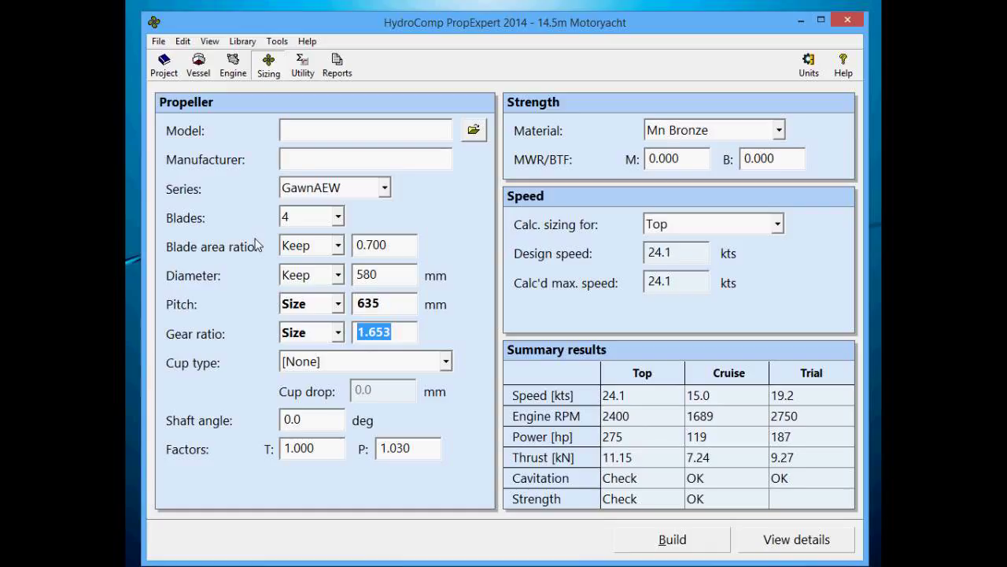
pyautogui.write('2')
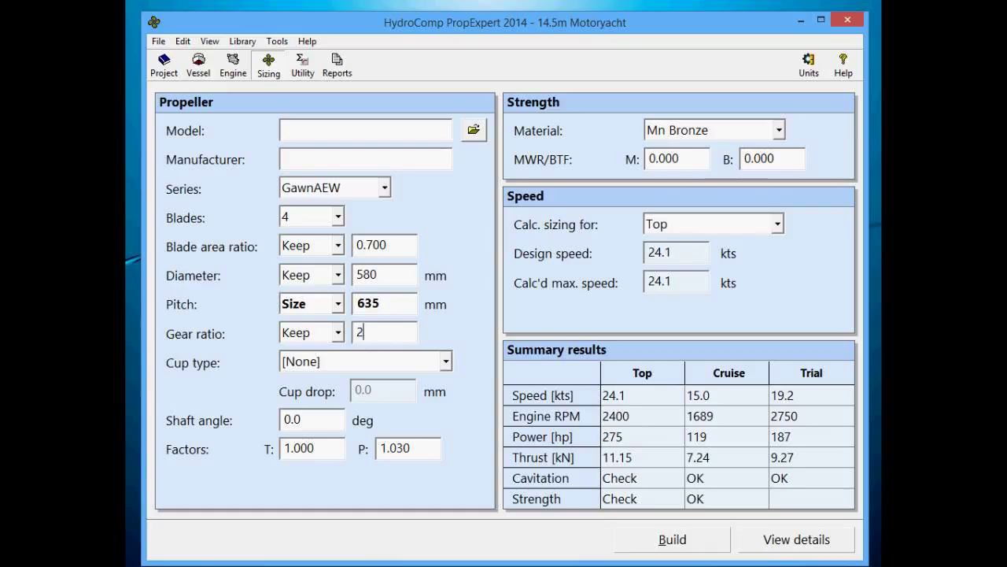
pyautogui.write('.0')
pyautogui.click(669, 540)
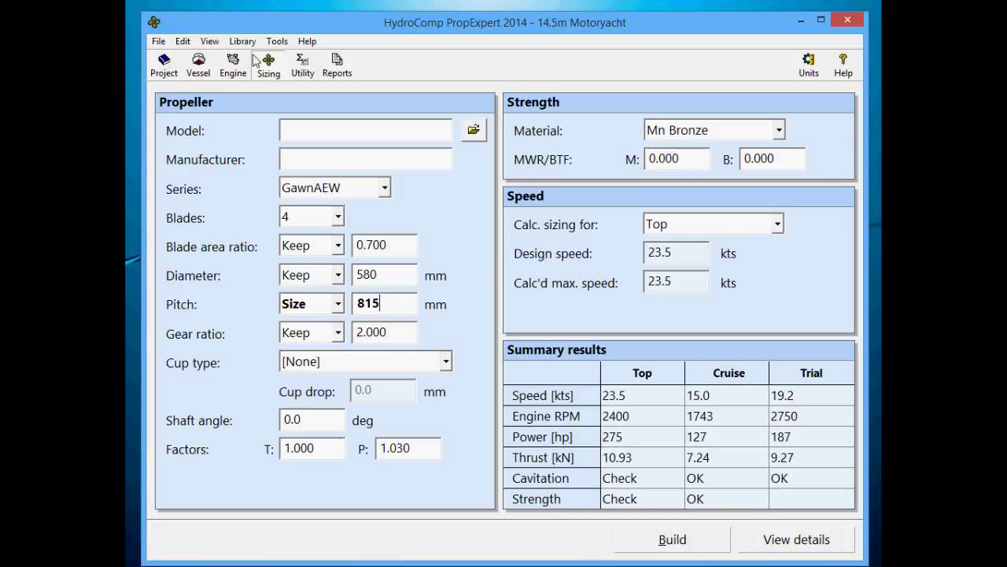
# Set the vessel's maximum propeller diameter to 610 mm.
pyautogui.click(200, 69)
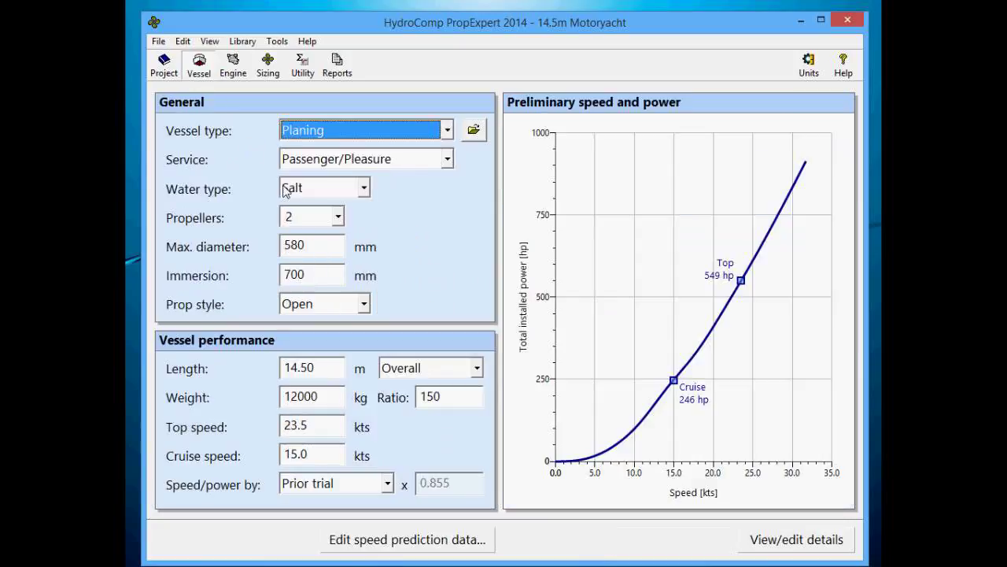
pyautogui.click(297, 245)
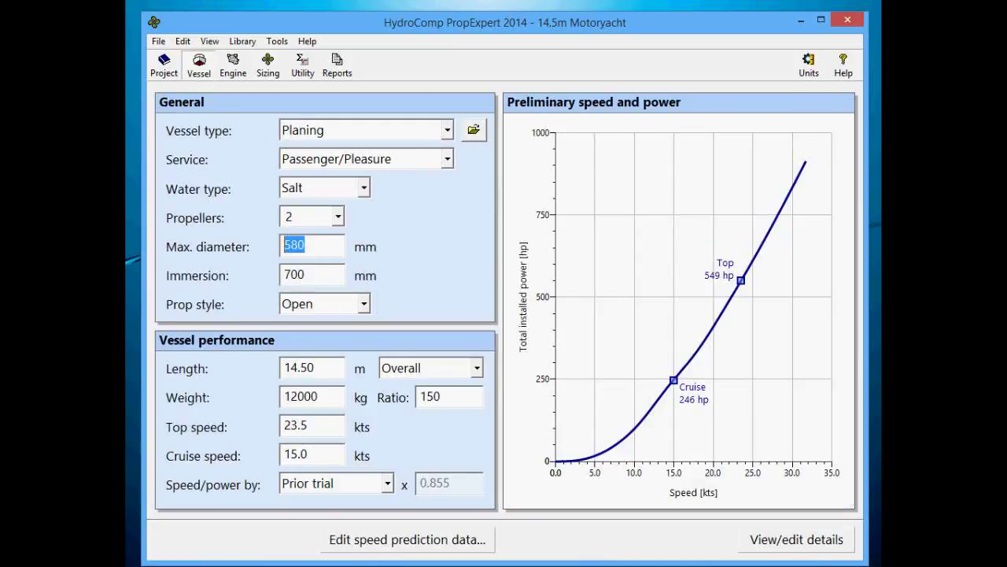
pyautogui.write('610')
pyautogui.press('Tab')
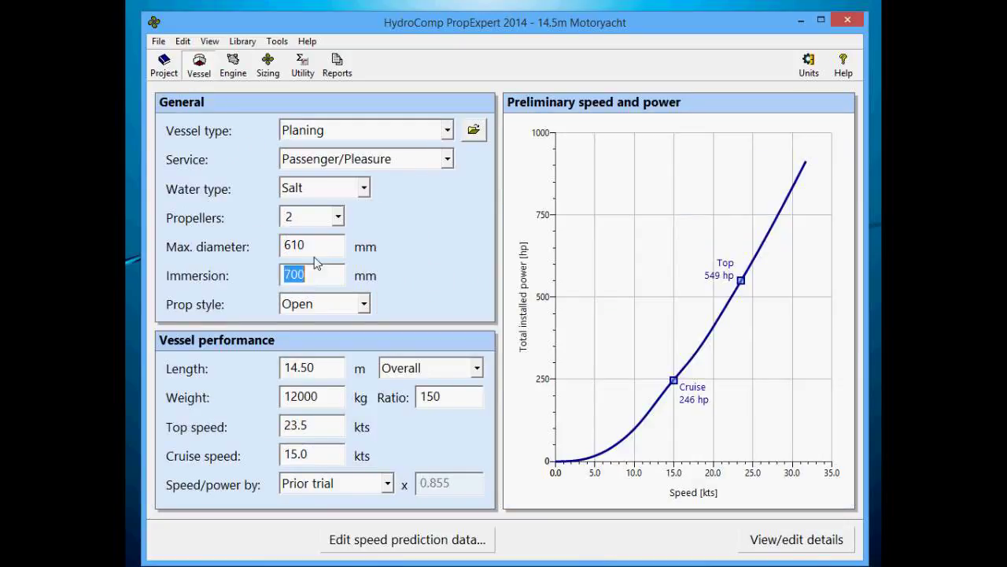
pyautogui.click(302, 251)
# Set the propeller's diameter, blade area ratio and gear ratio to Size, and rebuild the sizing.
pyautogui.click(269, 69)
pyautogui.click(338, 275)
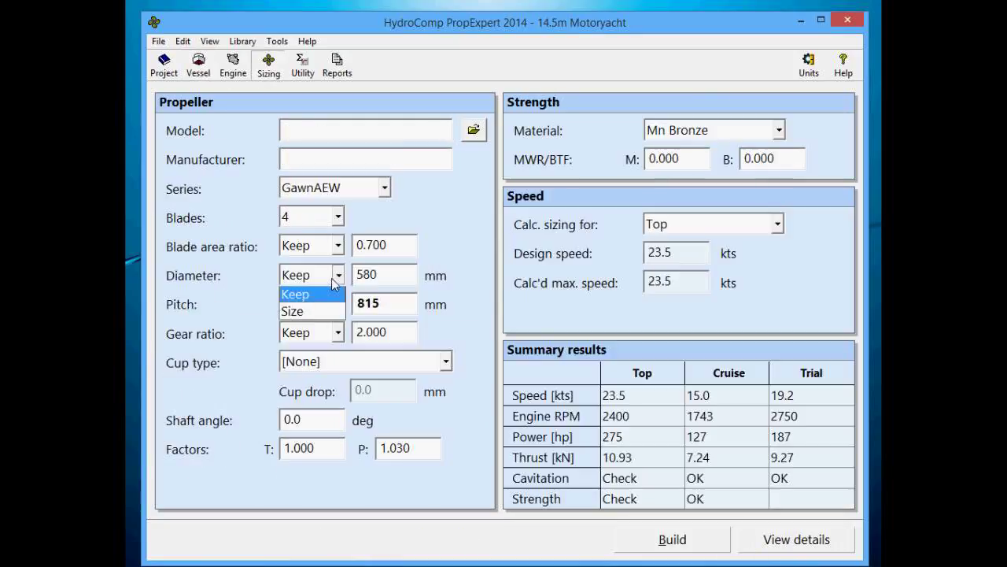
pyautogui.click(320, 310)
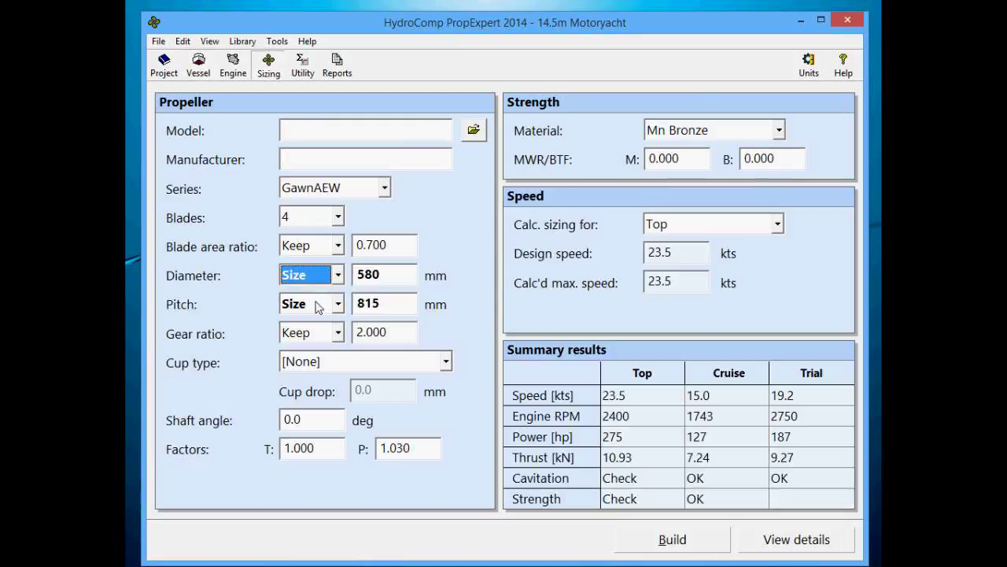
pyautogui.click(322, 247)
pyautogui.click(323, 284)
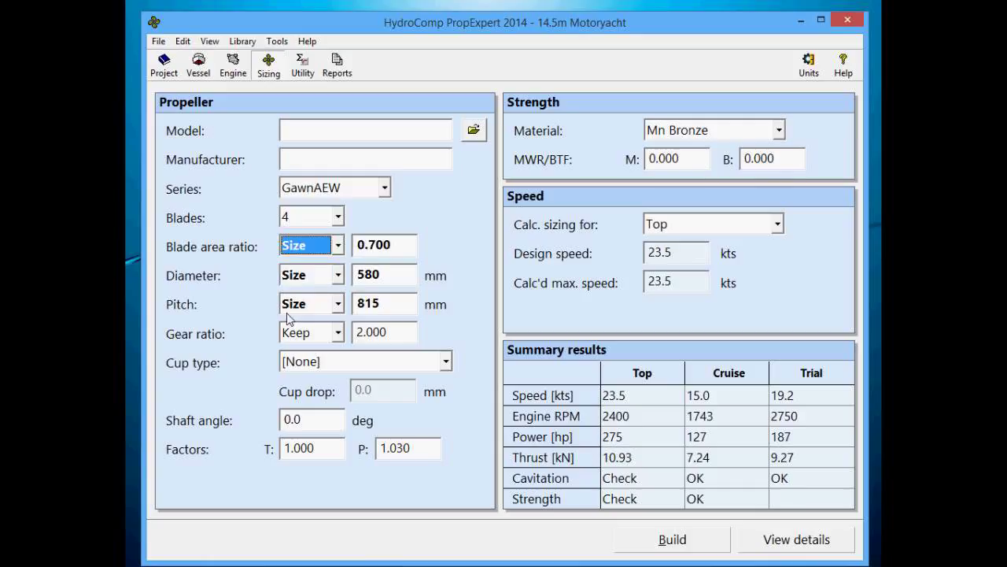
pyautogui.click(334, 333)
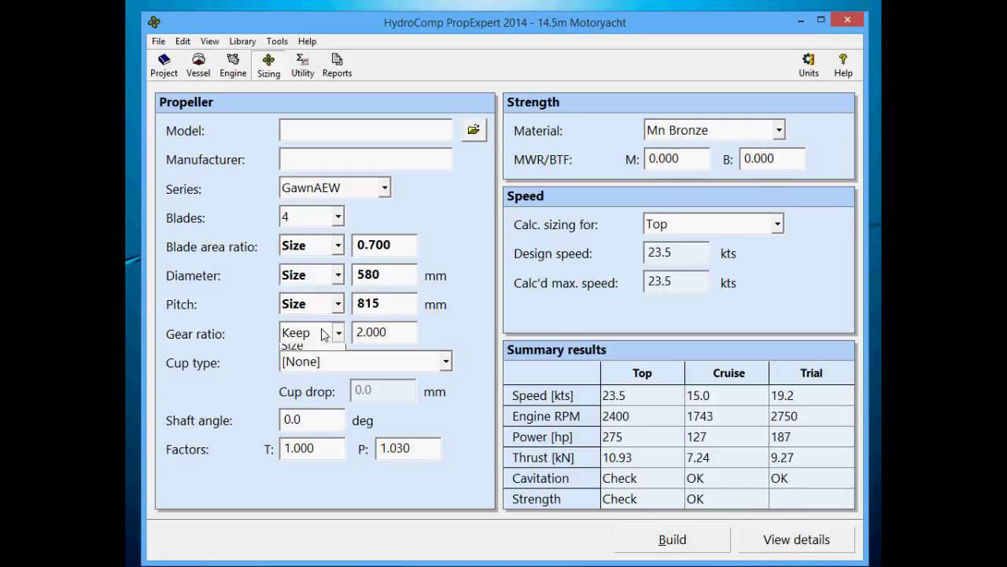
pyautogui.click(319, 371)
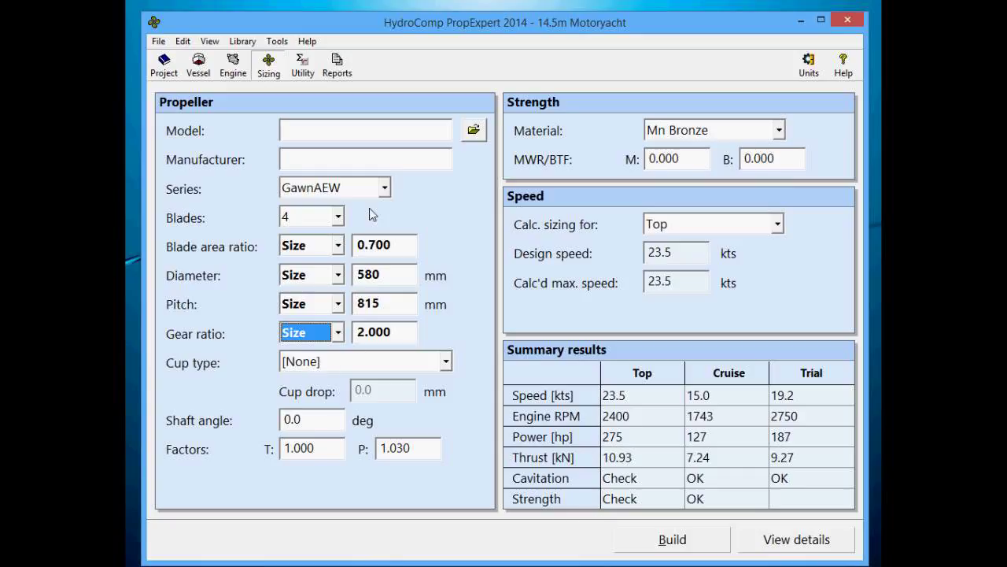
pyautogui.click(659, 539)
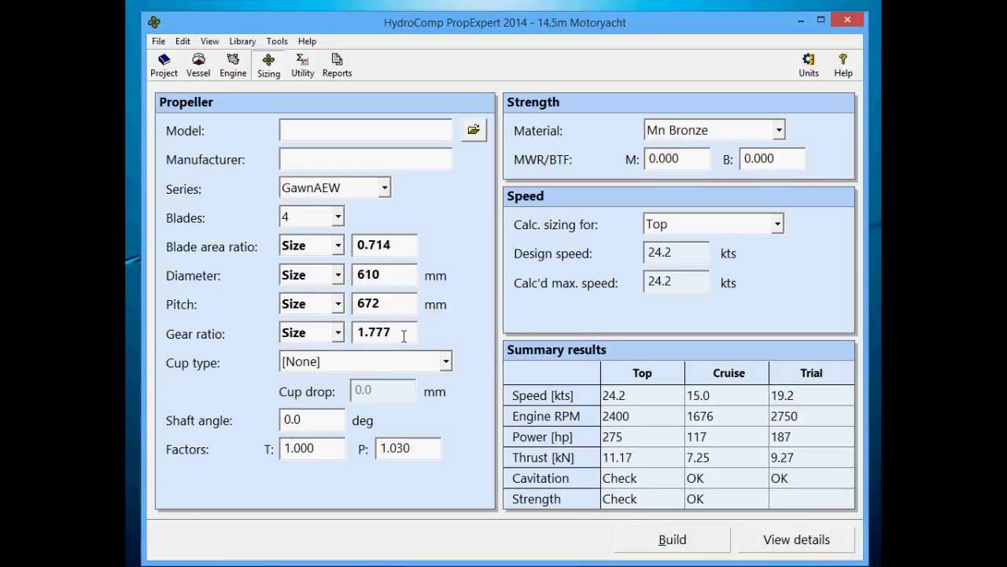
# Fix the gear ratio at 2.00 with blade area ratio, diameter and pitch still being sized, and rebuild the sizing.
pyautogui.moveTo(400, 335); pyautogui.dragTo(244, 281)
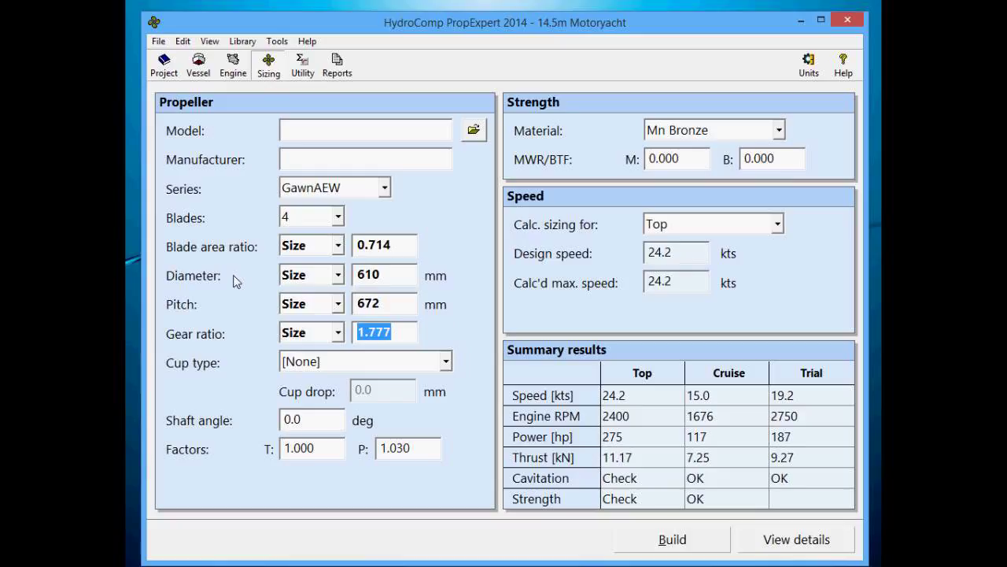
pyautogui.write('2.00')
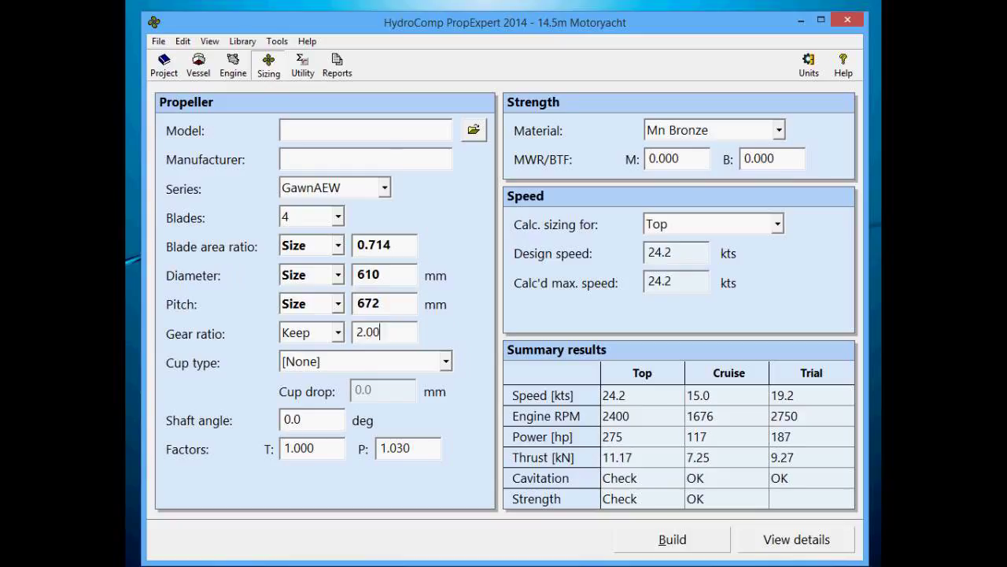
pyautogui.press('Tab')
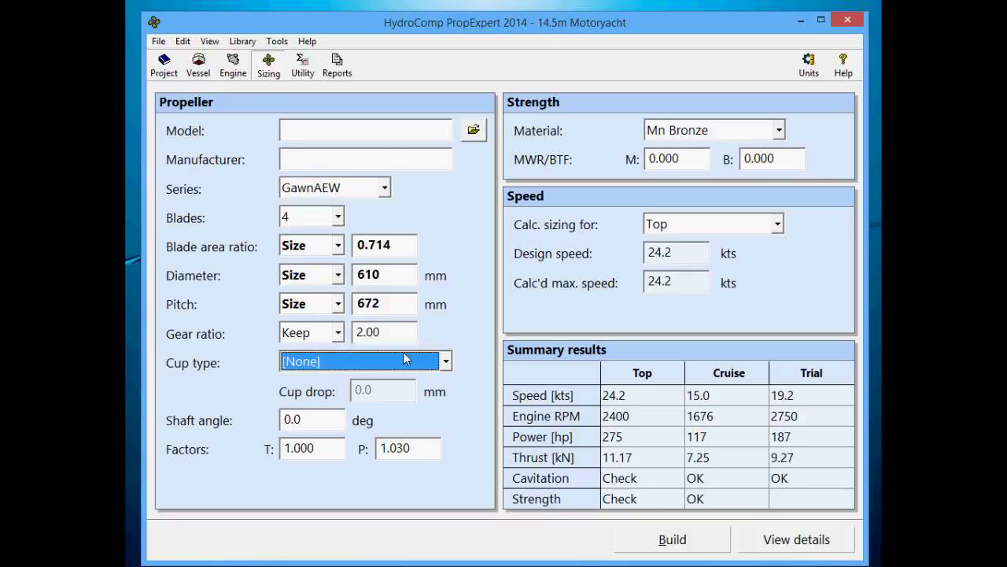
pyautogui.click(672, 541)
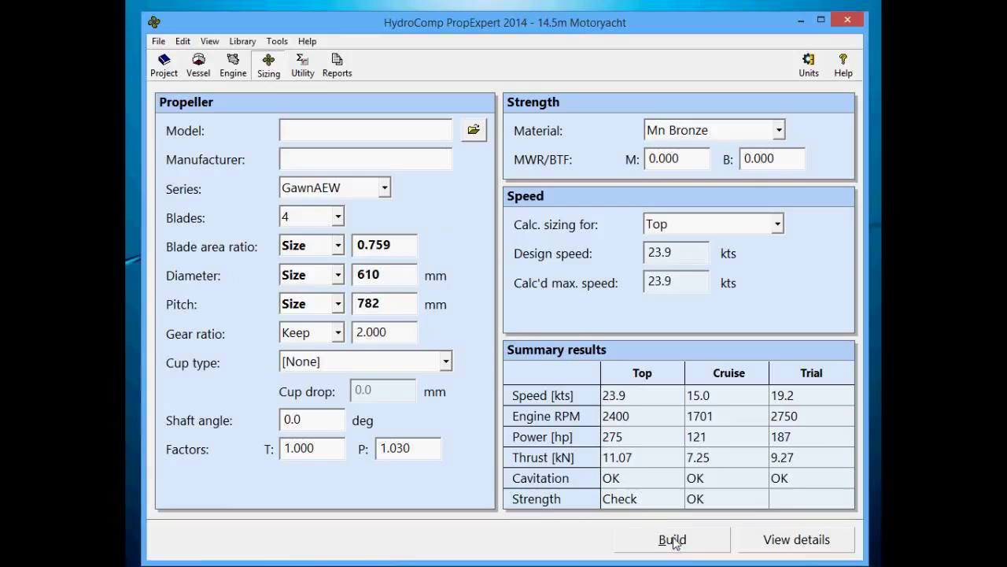
# Keep the blade area ratio fixed at 0.70 and rebuild the propeller sizing.
pyautogui.click(393, 278)
pyautogui.doubleClick(404, 250)
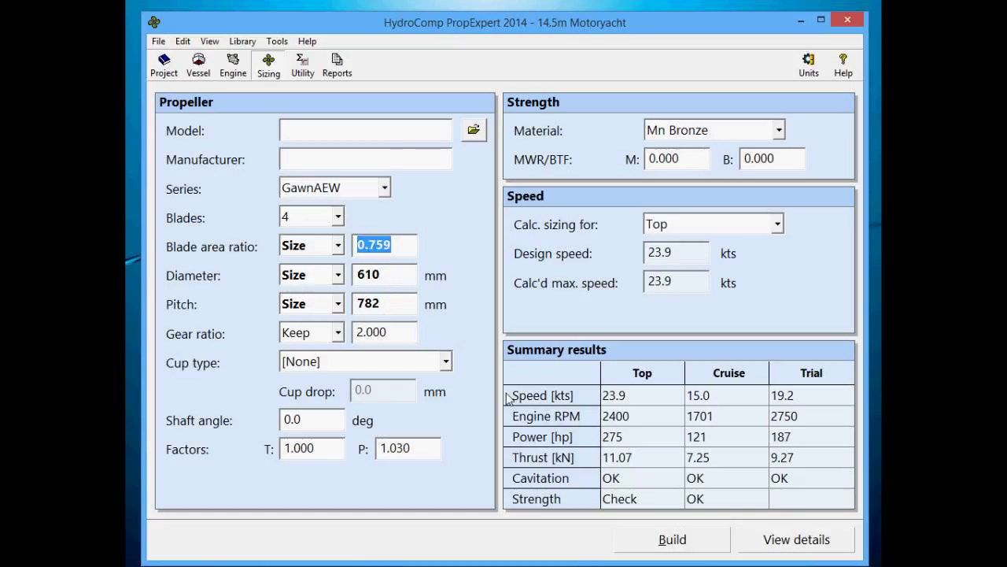
pyautogui.click(406, 247)
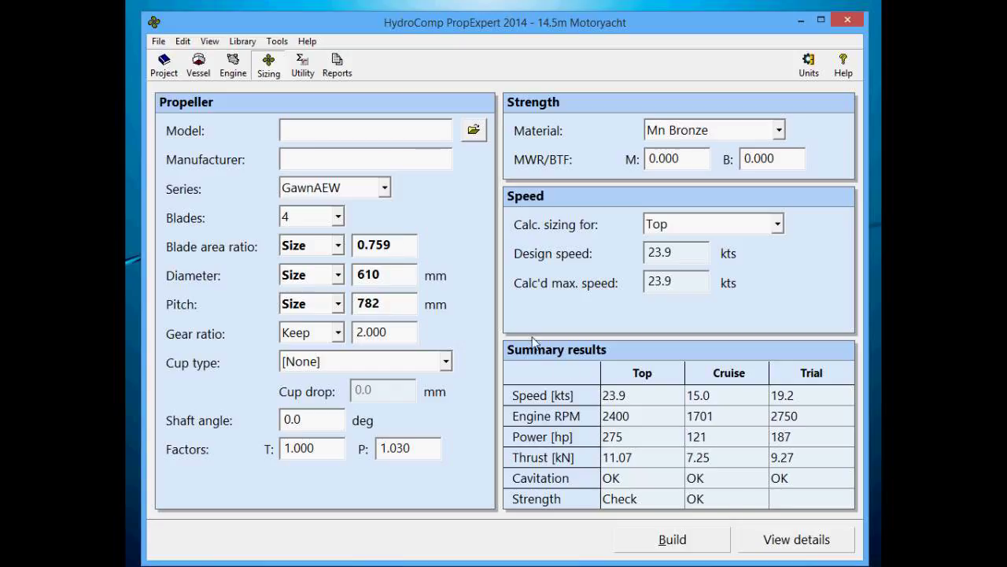
pyautogui.press('BackSpace')
pyautogui.press('BackSpace')
pyautogui.write('0')
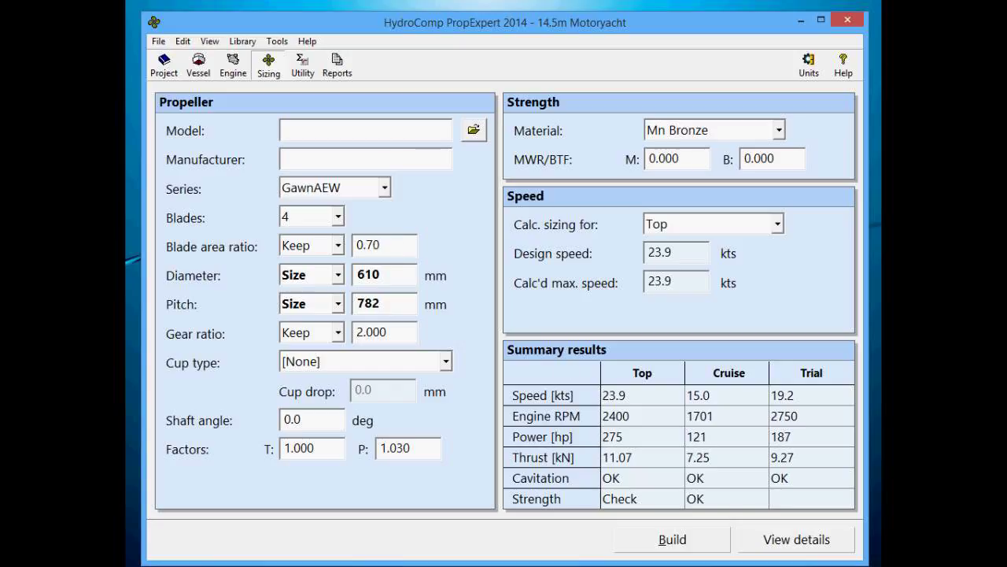
pyautogui.press('Tab')
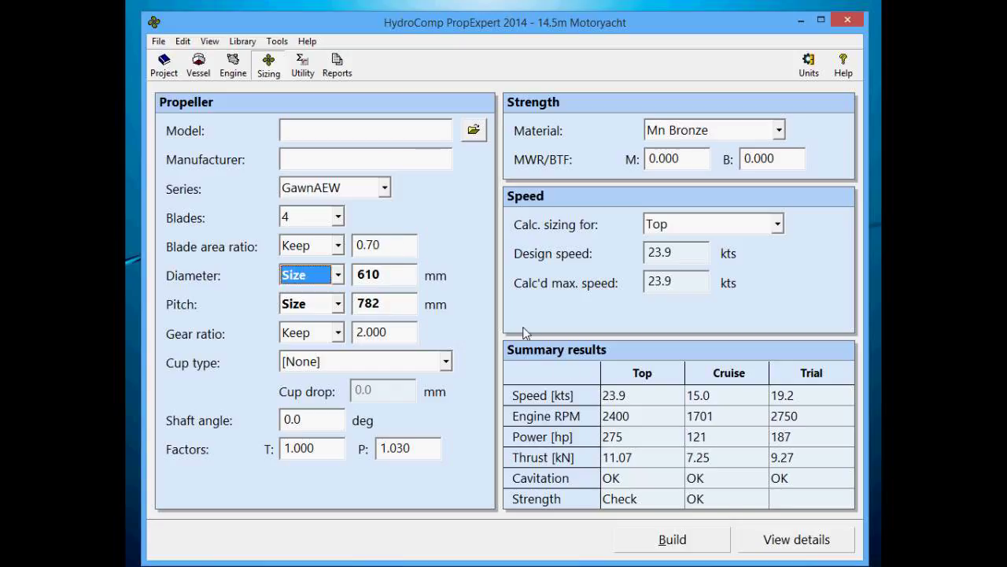
pyautogui.click(662, 542)
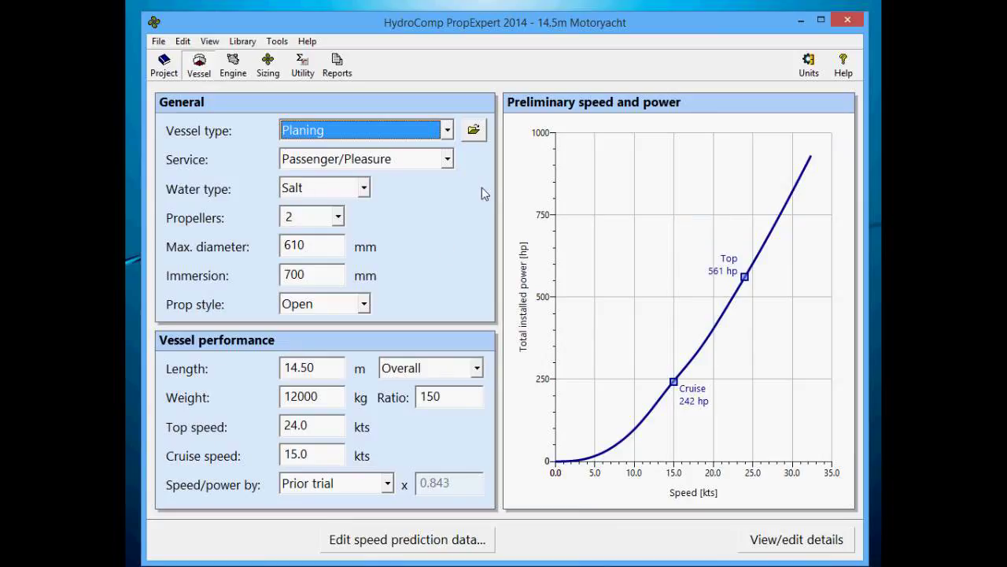
# Set the vessel's top speed to 26 kts and check the engine's delivery loading.
pyautogui.click(303, 422)
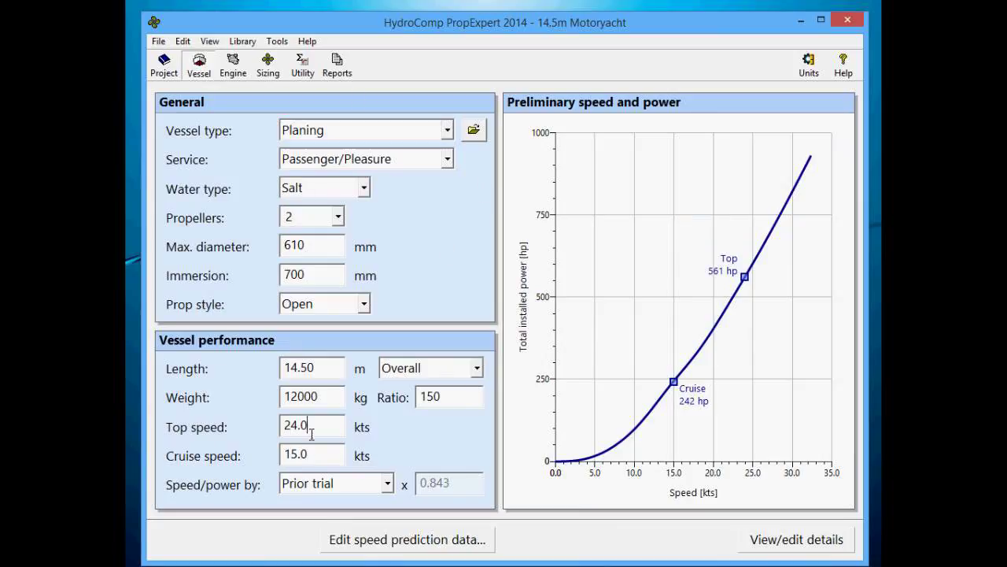
pyautogui.doubleClick(303, 422)
pyautogui.write('26')
pyautogui.press('Tab')
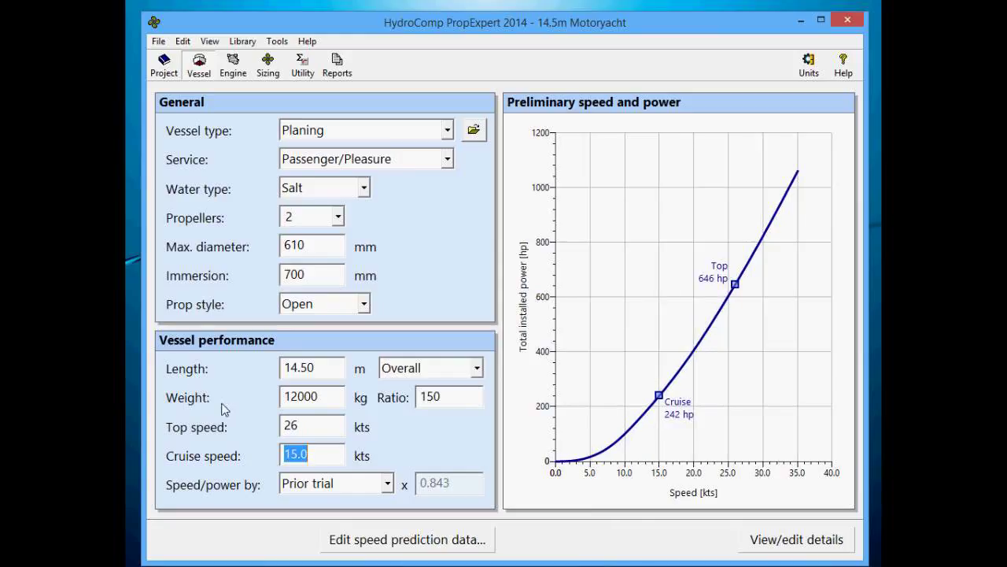
pyautogui.click(233, 71)
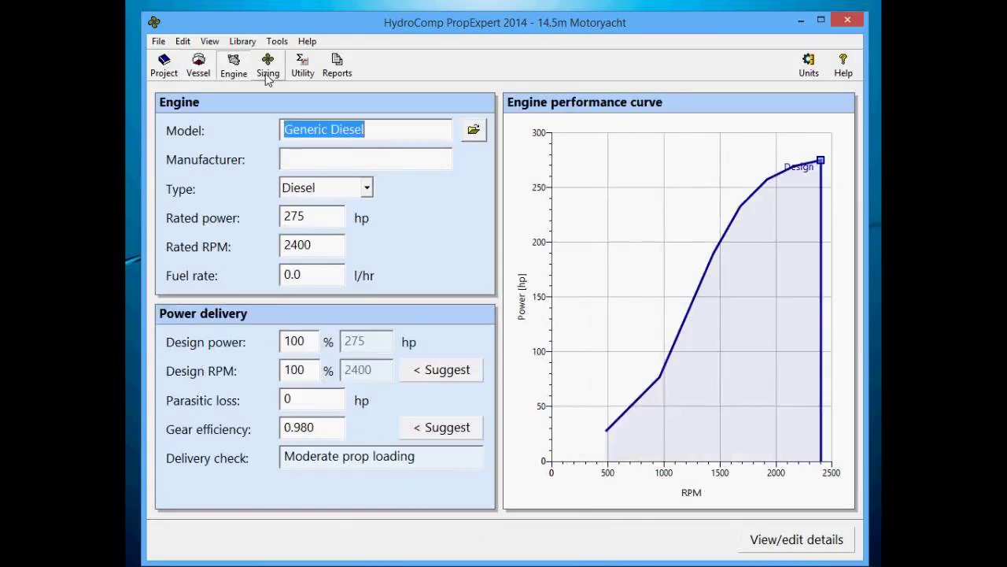
# Set the propeller's cup type to Gage 5 (0.075 in), rebuild the sizing, and review the cavitation and efficiency details.
pyautogui.click(268, 71)
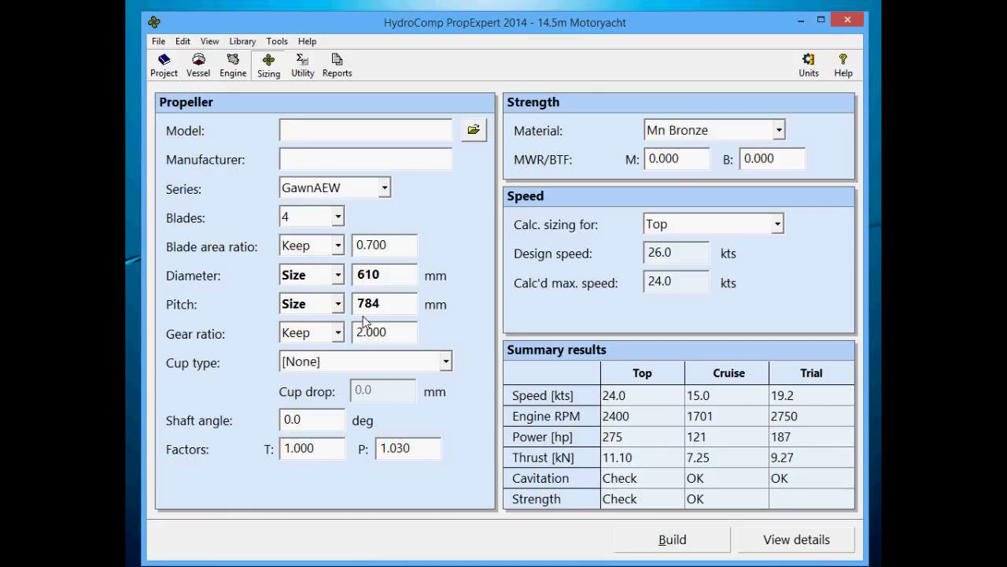
pyautogui.click(364, 372)
pyautogui.scroll(-4, 358, 425)
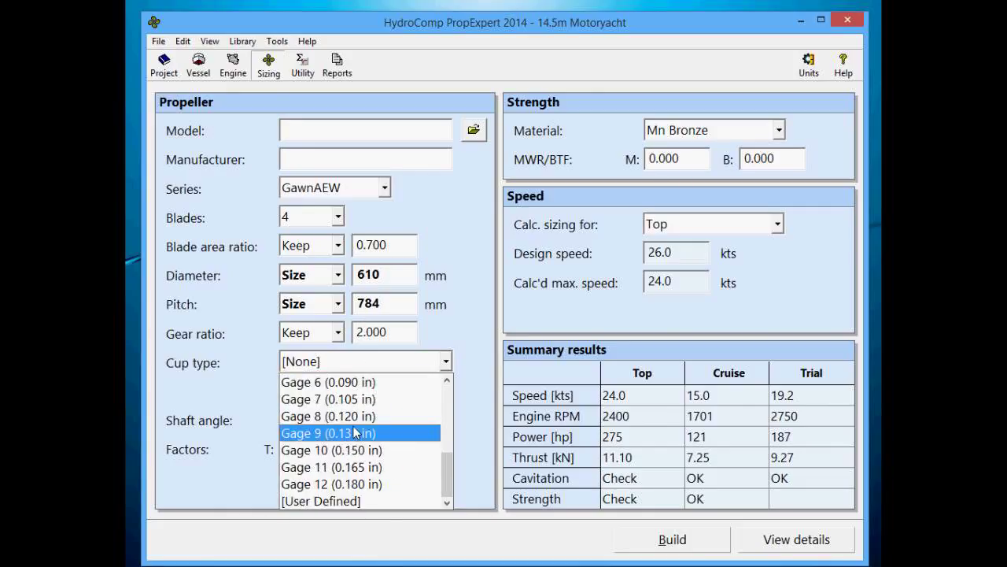
pyautogui.scroll(1, 354, 431)
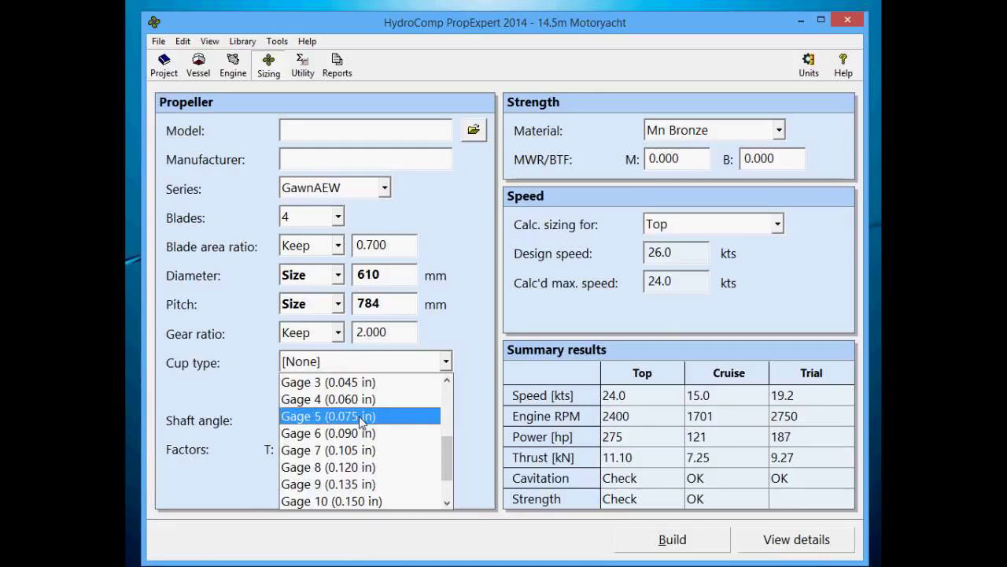
pyautogui.click(363, 415)
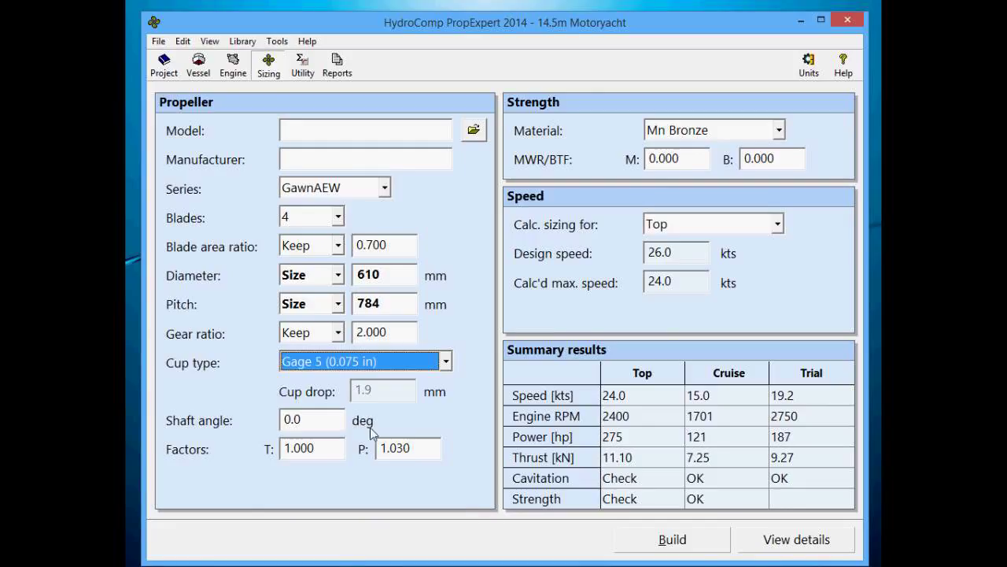
pyautogui.click(689, 541)
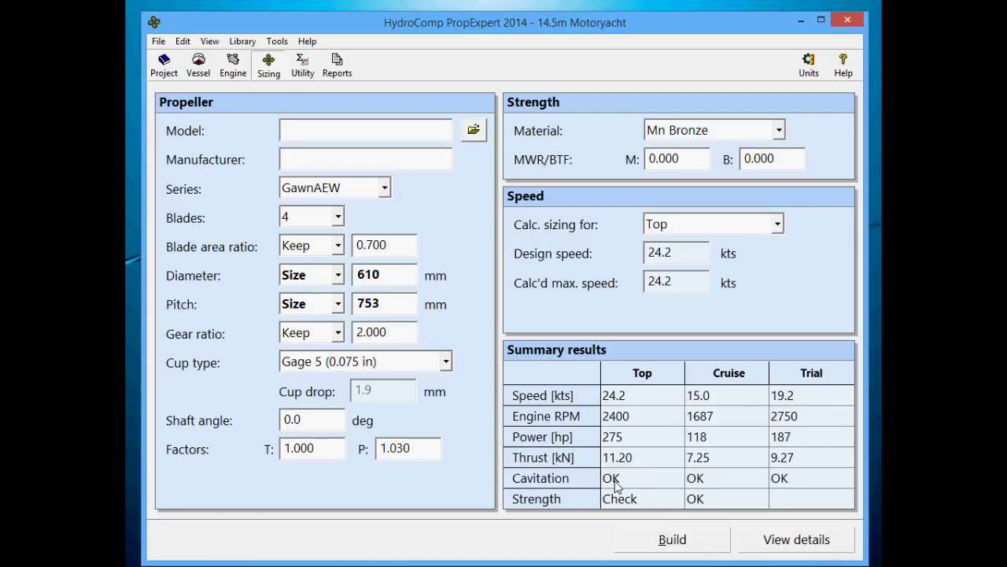
pyautogui.click(769, 543)
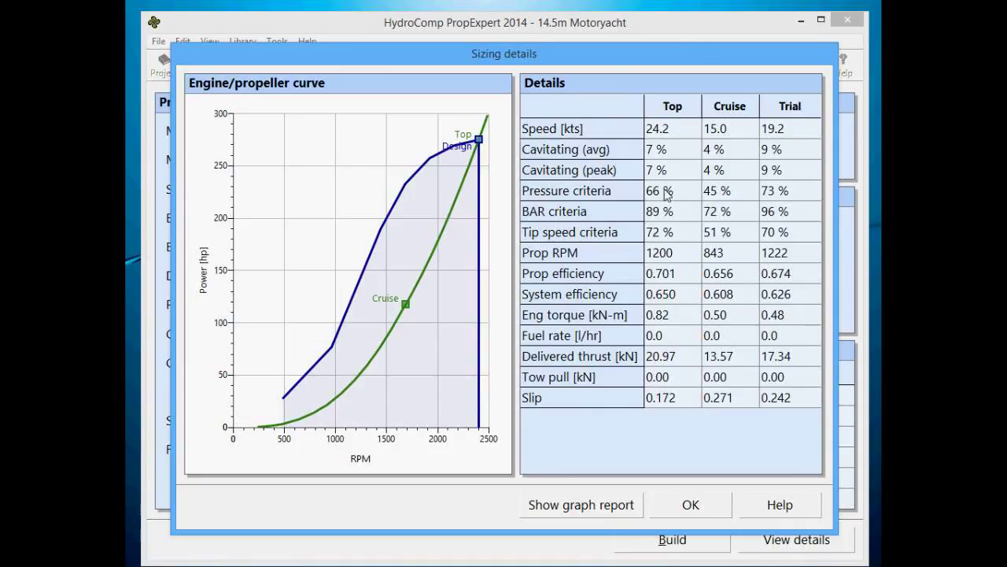
pyautogui.click(693, 507)
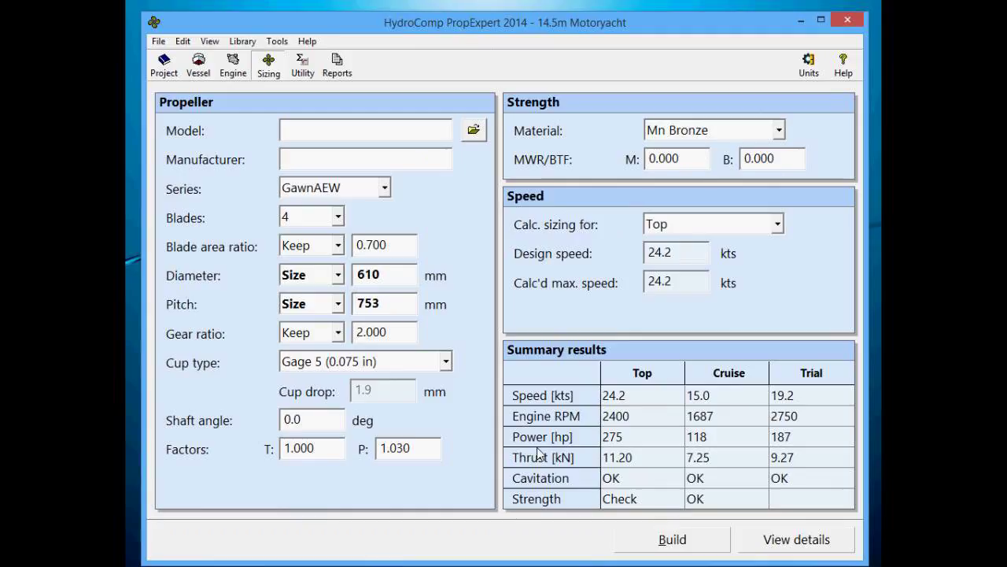
# Try a heavier Gage 7 (0.105 in) cup on the propeller and rebuild the sizing.
pyautogui.click(400, 368)
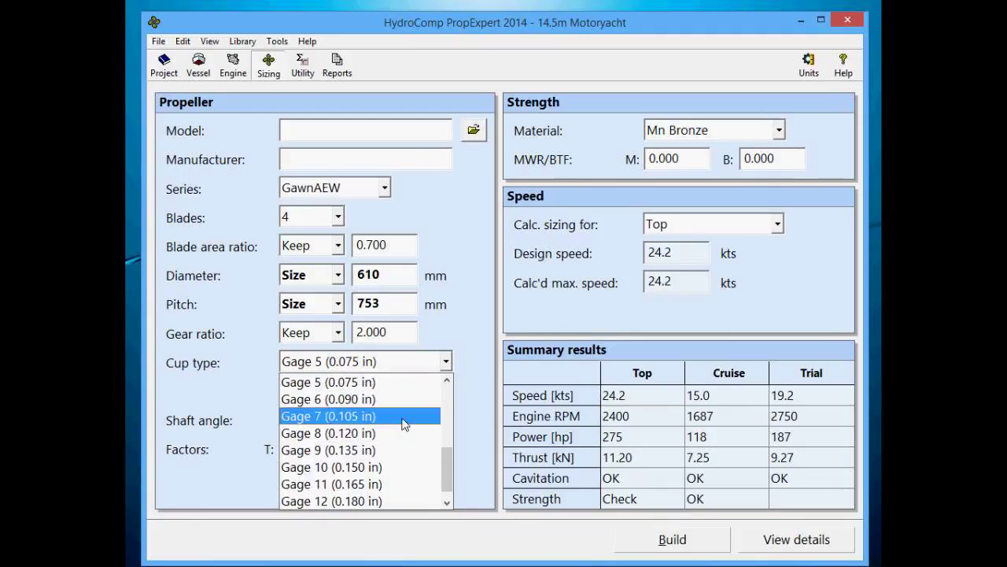
pyautogui.click(402, 417)
pyautogui.click(665, 542)
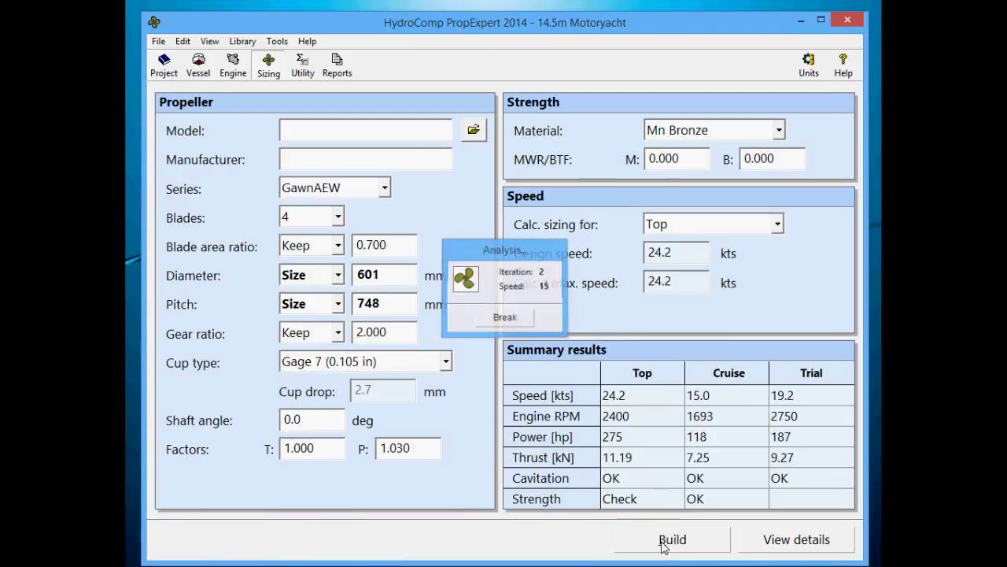
# Return the propeller's cup type to Gage 5 (0.075 in) and rebuild the sizing.
pyautogui.click(389, 367)
pyautogui.click(447, 381)
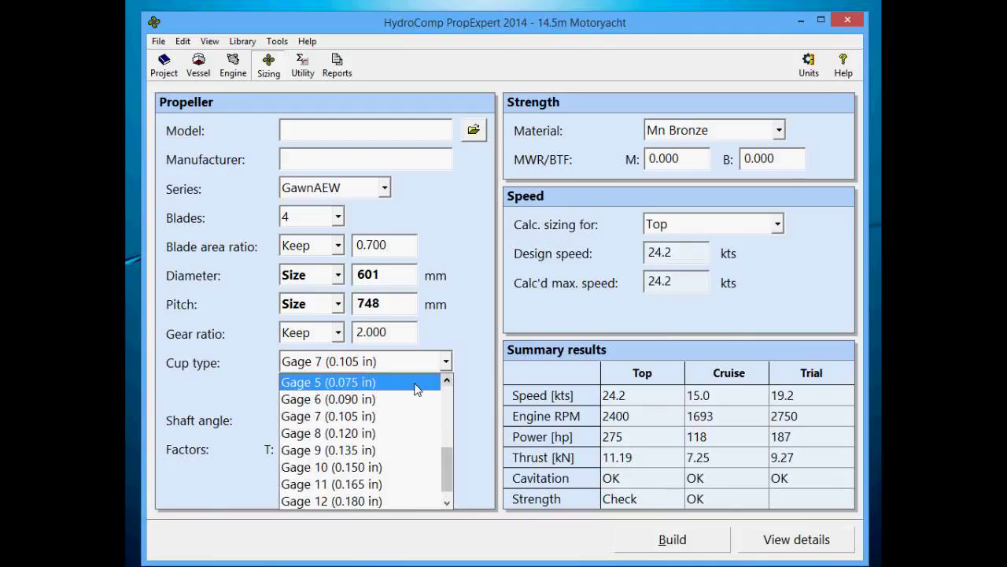
pyautogui.click(407, 384)
pyautogui.click(672, 540)
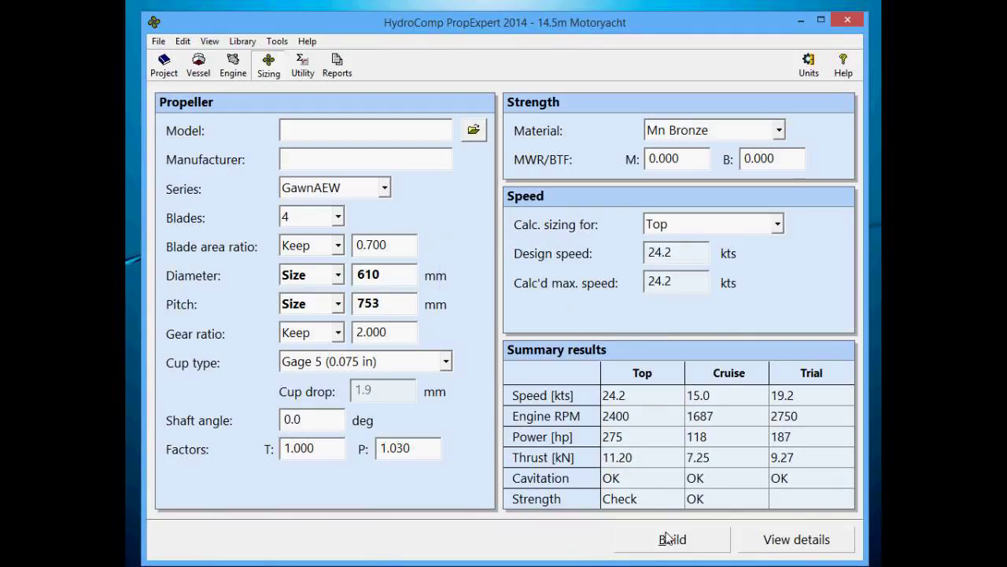